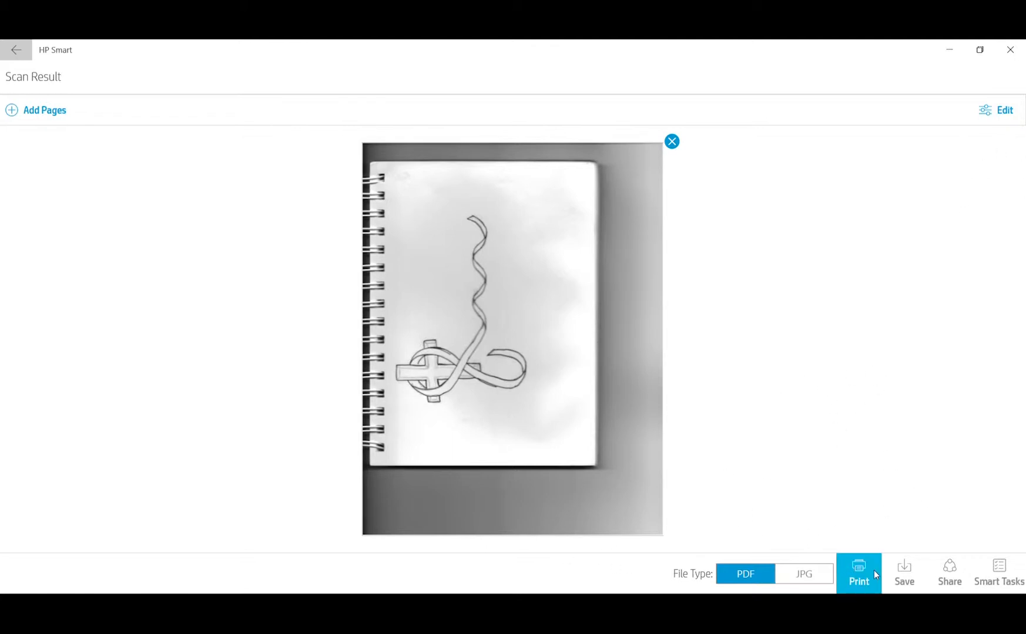
# Save the scanned notebook sketch as a PDF file.
pyautogui.click(910, 573)
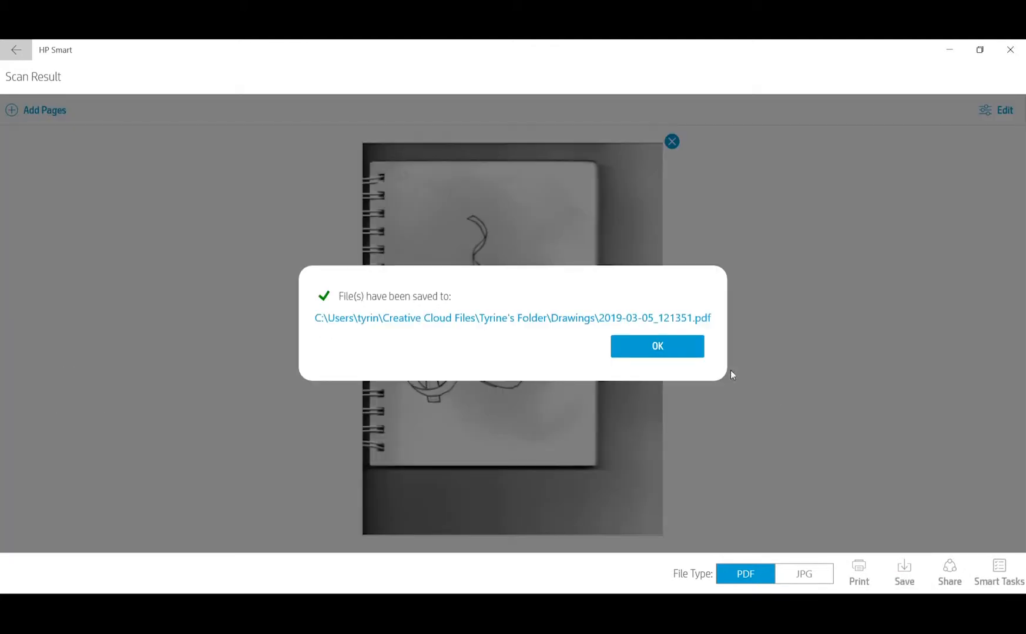
pyautogui.click(696, 349)
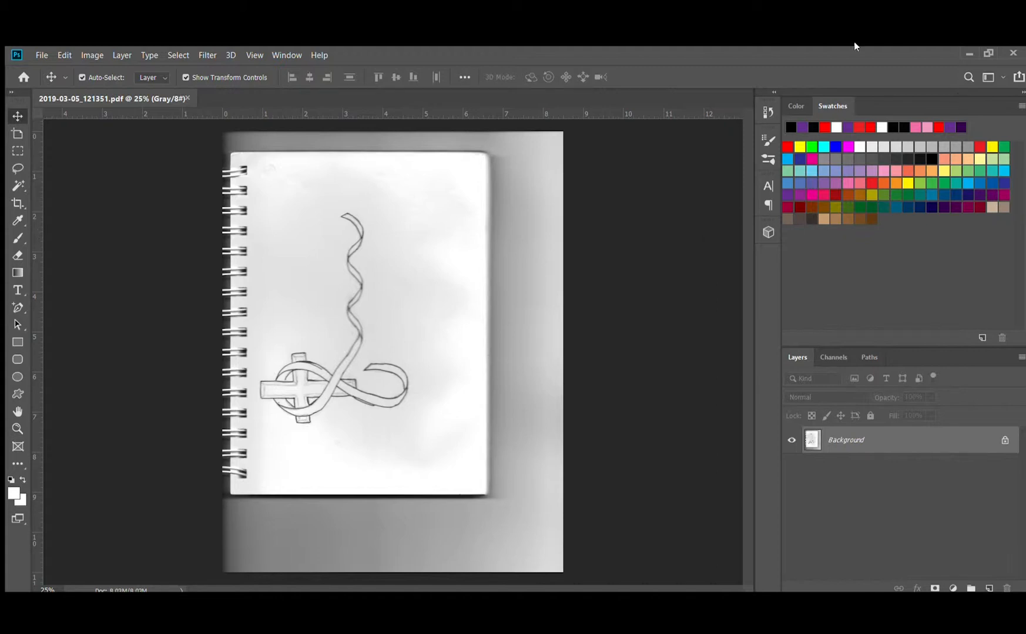
# In Photoshop, frame the sketch with an artboard about 4.89 × 7.4 in and rotate the image 90° clockwise.
pyautogui.click(17, 134)
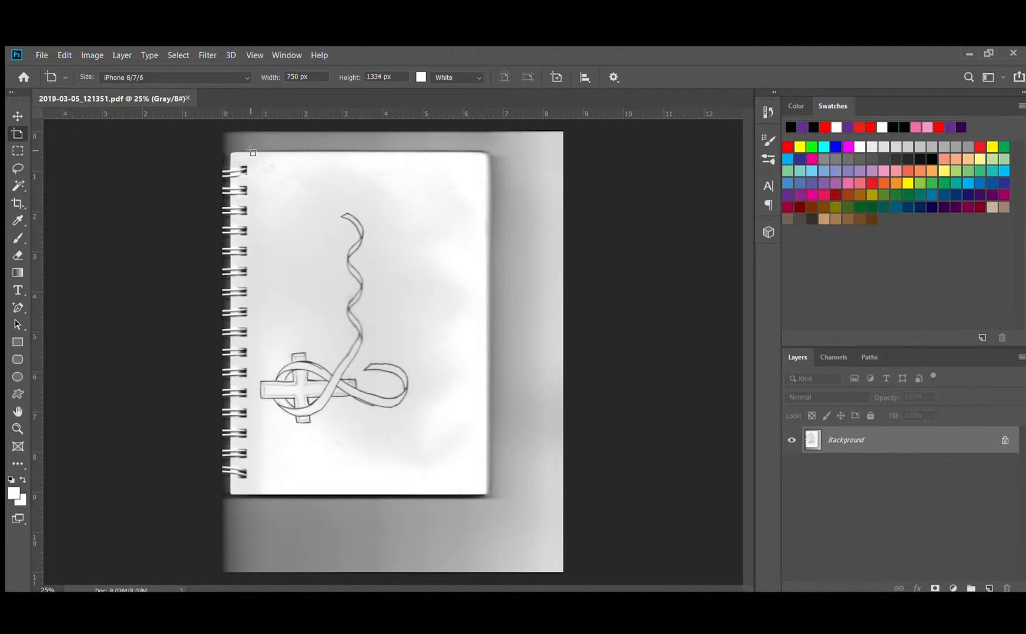
pyautogui.moveTo(251, 151); pyautogui.dragTo(447, 447)
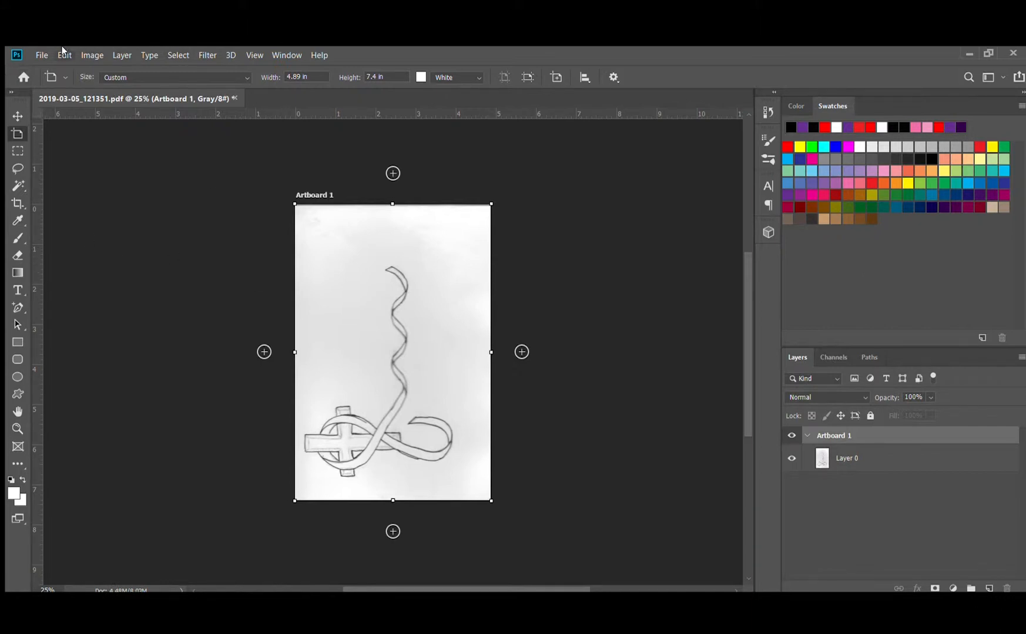
pyautogui.click(233, 180)
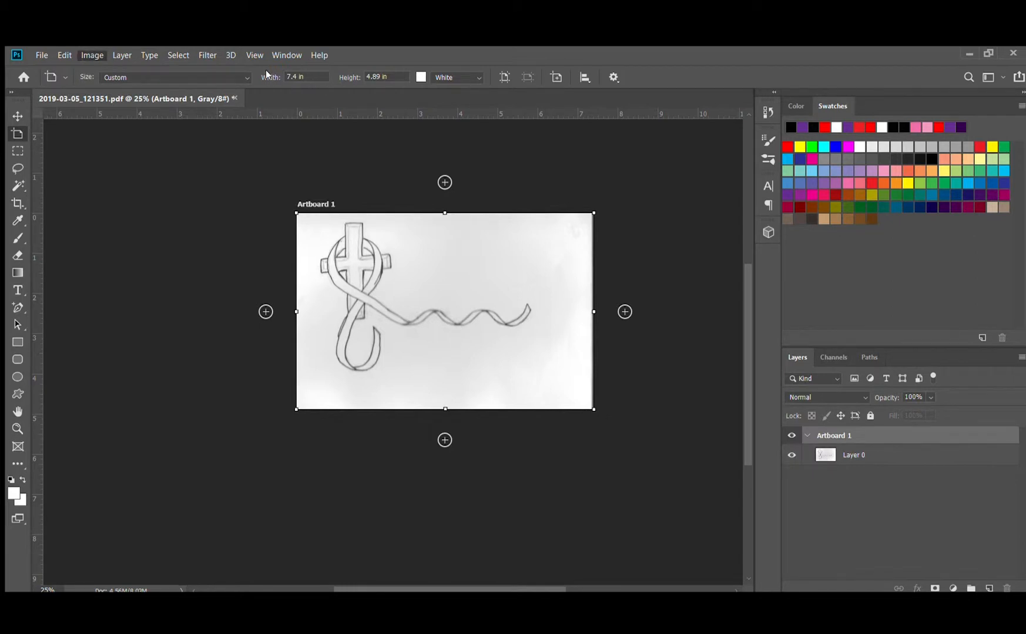
# Adjust the levels of the sketch layer to turn the paper pure white and the pencil lines solid black.
pyautogui.press('v')
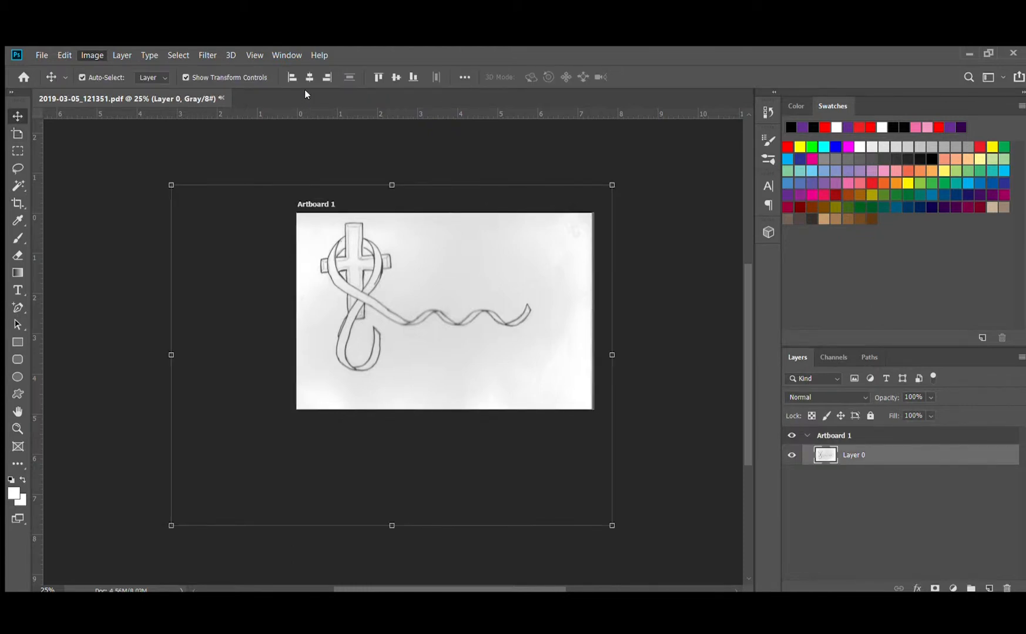
pyautogui.press('i')
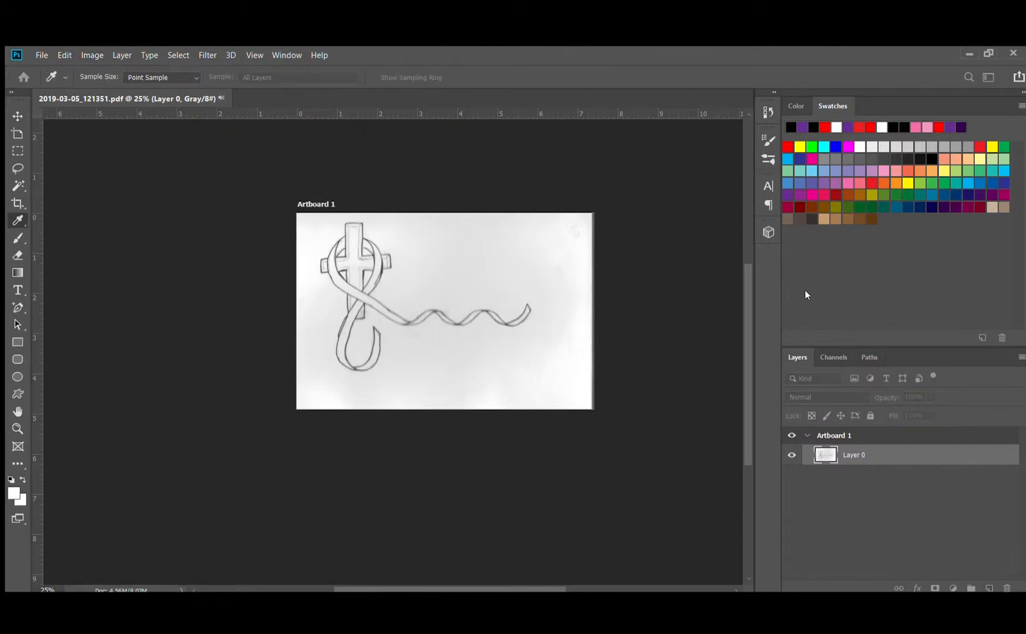
pyautogui.moveTo(801, 289); pyautogui.dragTo(760, 285)
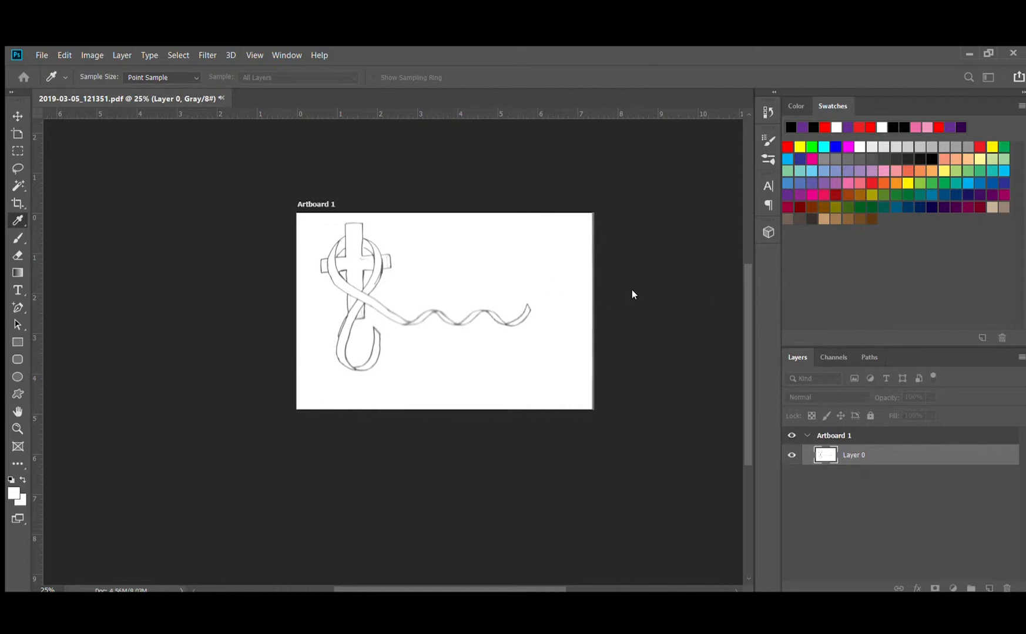
pyautogui.moveTo(632, 289); pyautogui.dragTo(748, 289)
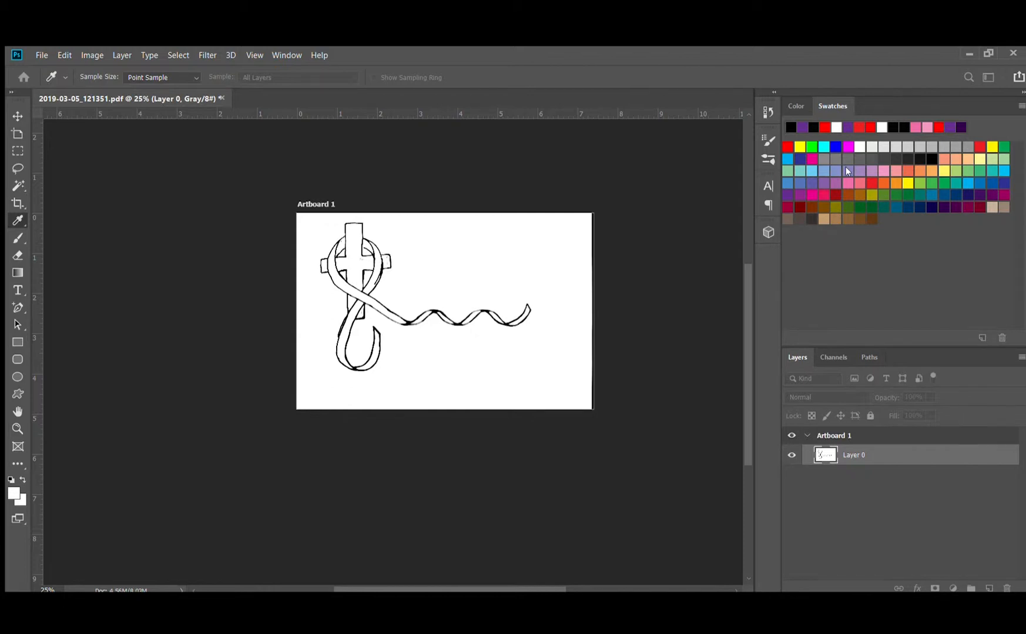
pyautogui.press('v')
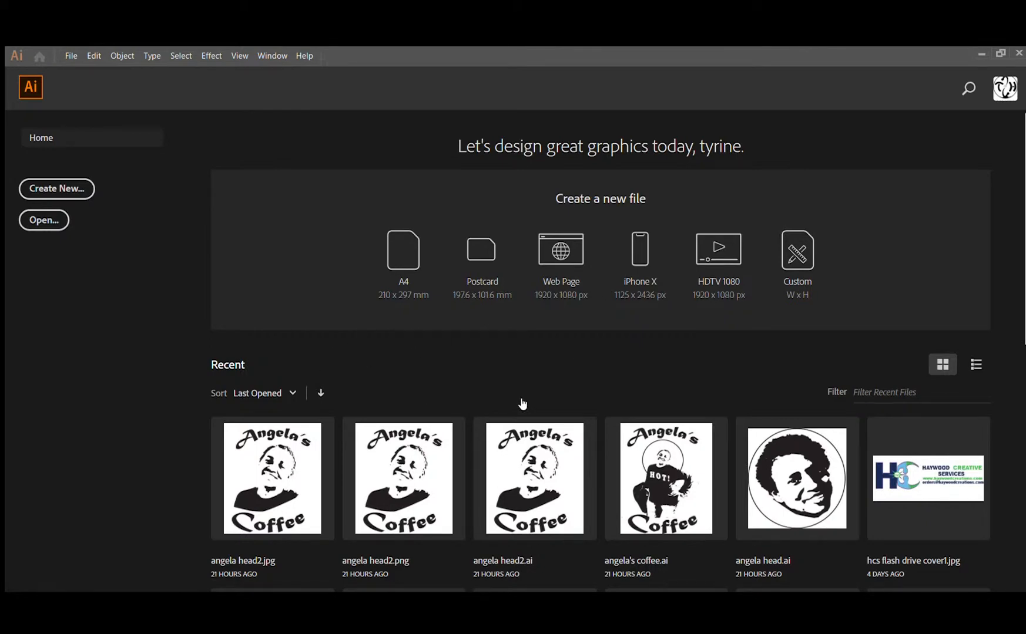
# Switch to Illustrator, create a new landscape document and place 2019-03-05_121351.jpg on the artboard.
pyautogui.scroll(-1, 513, 398)
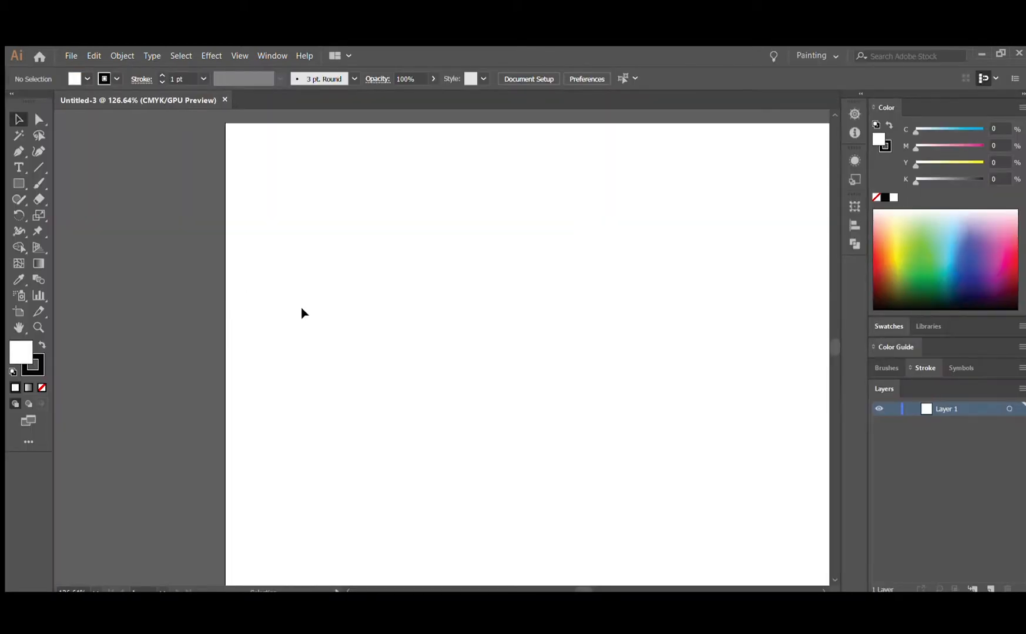
pyautogui.hotkey('ctrl', '1')
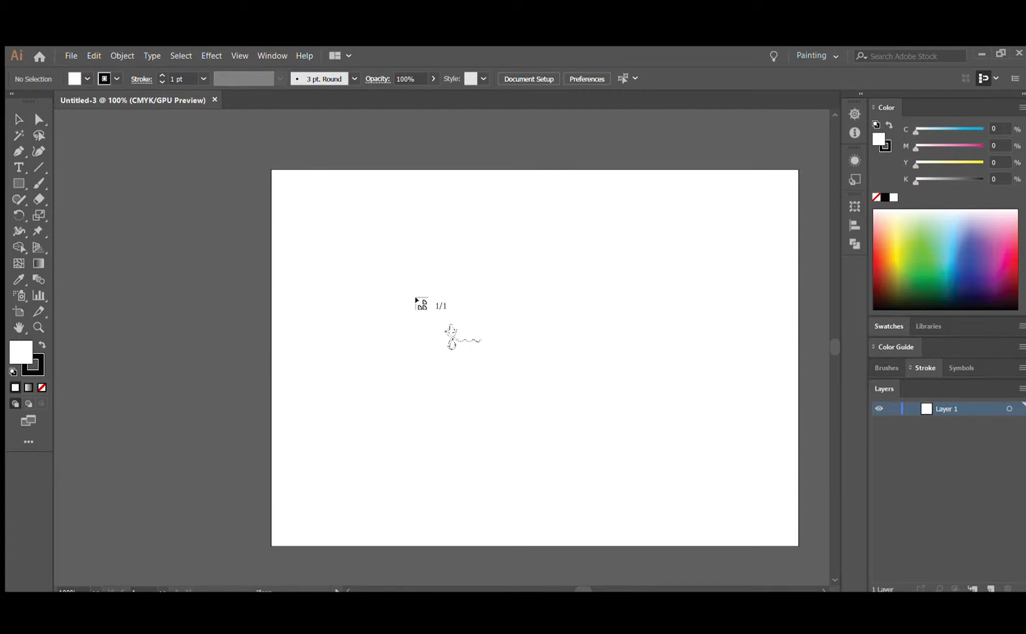
pyautogui.click(415, 301)
pyautogui.moveTo(614, 450)
pyautogui.mouseDown()
pyautogui.moveTo(573, 435)
pyautogui.moveTo(472, 340)
pyautogui.mouseUp()
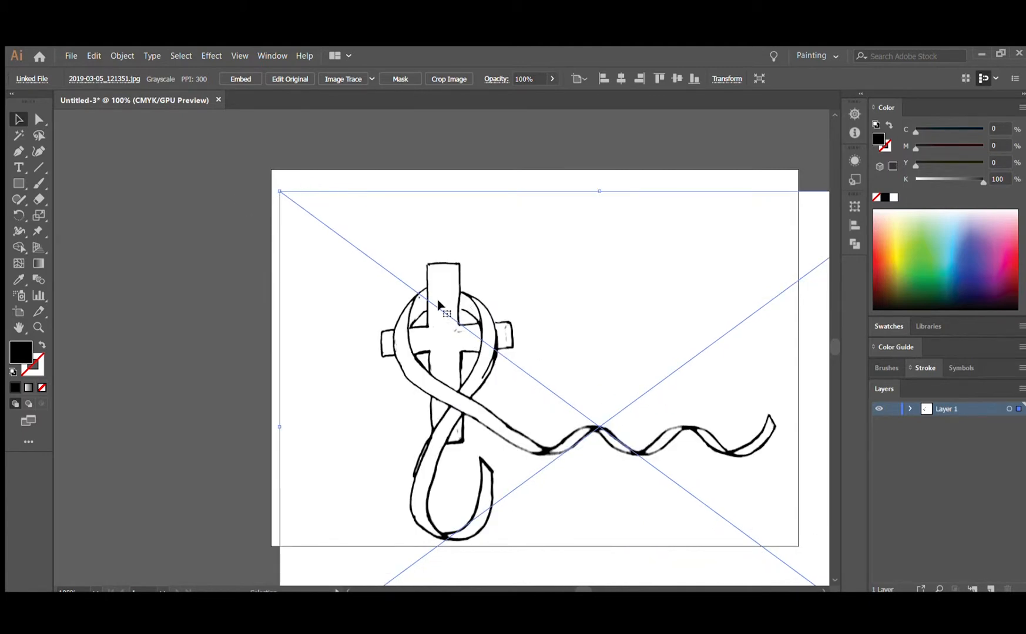
# Scale the placed sketch image down and position it inside the artboard.
pyautogui.moveTo(438, 300)
pyautogui.mouseDown()
pyautogui.moveTo(385, 257)
pyautogui.moveTo(404, 276)
pyautogui.mouseUp()
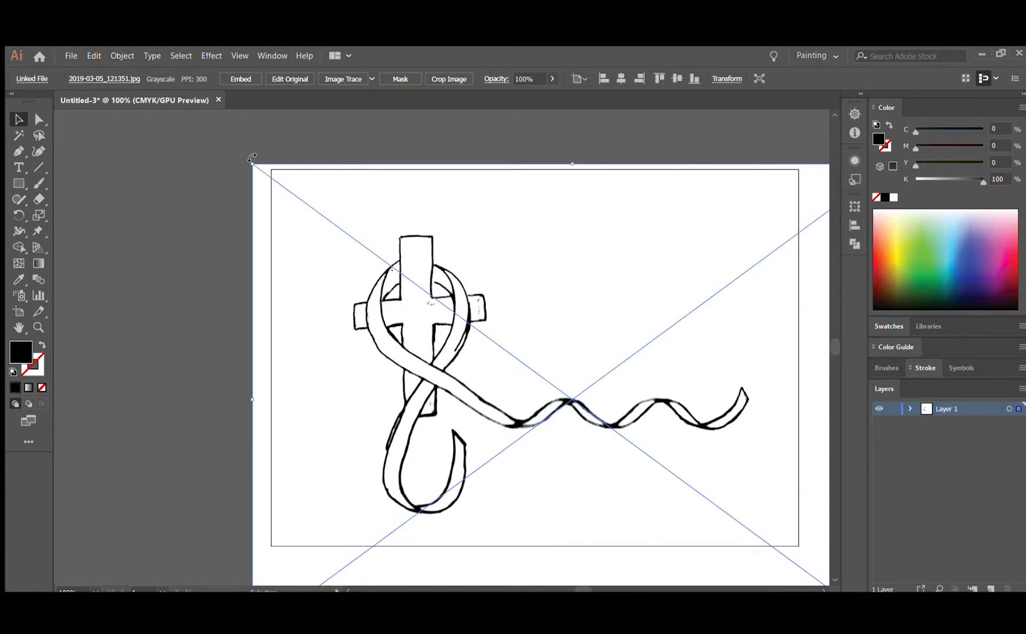
pyautogui.moveTo(254, 165); pyautogui.dragTo(316, 188)
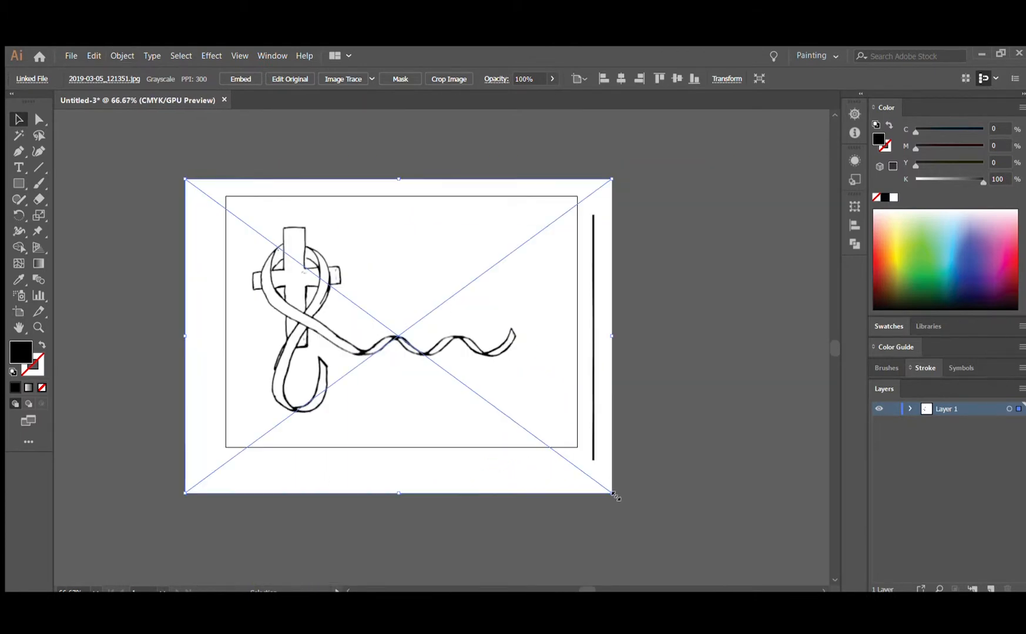
pyautogui.moveTo(612, 494); pyautogui.dragTo(470, 393)
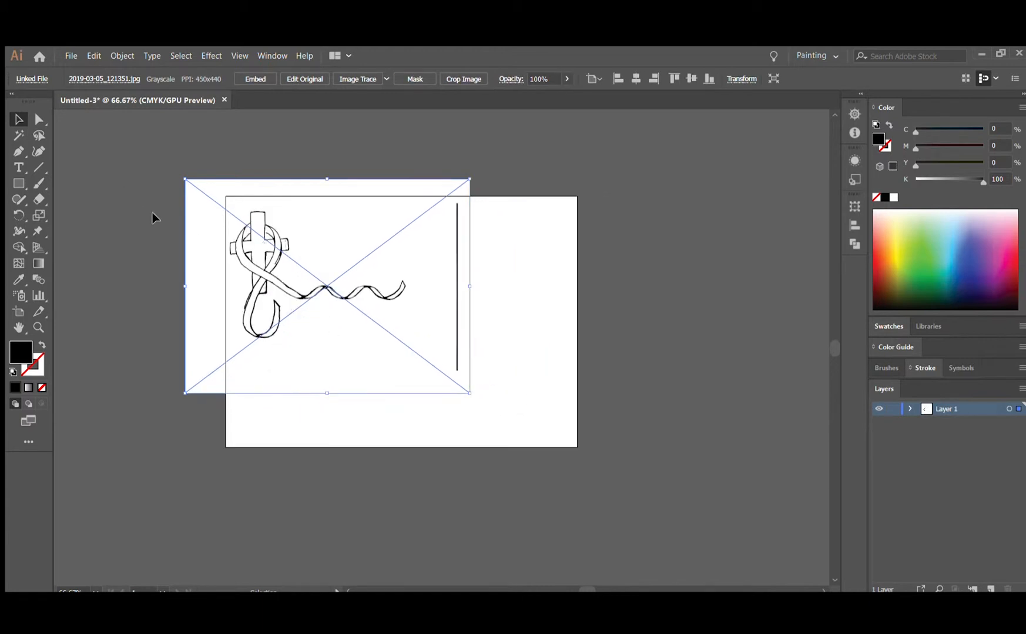
pyautogui.moveTo(235, 225); pyautogui.dragTo(300, 260)
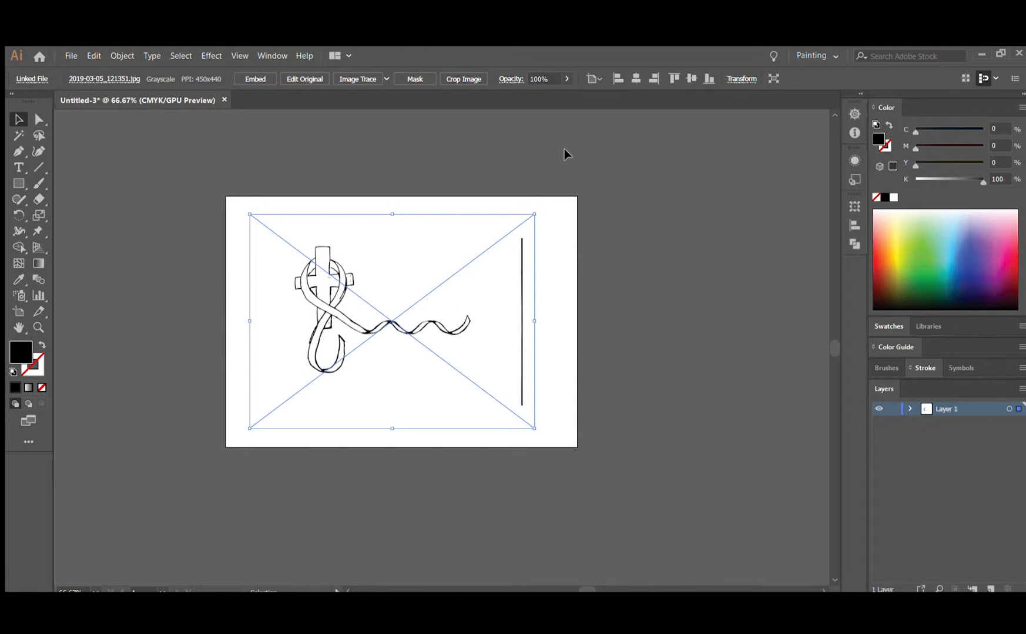
# Convert the placed sketch to vector paths with Image Trace and Expand, and move the artwork toward the artboard's upper-left area.
pyautogui.hotkey('ctrl', '1')
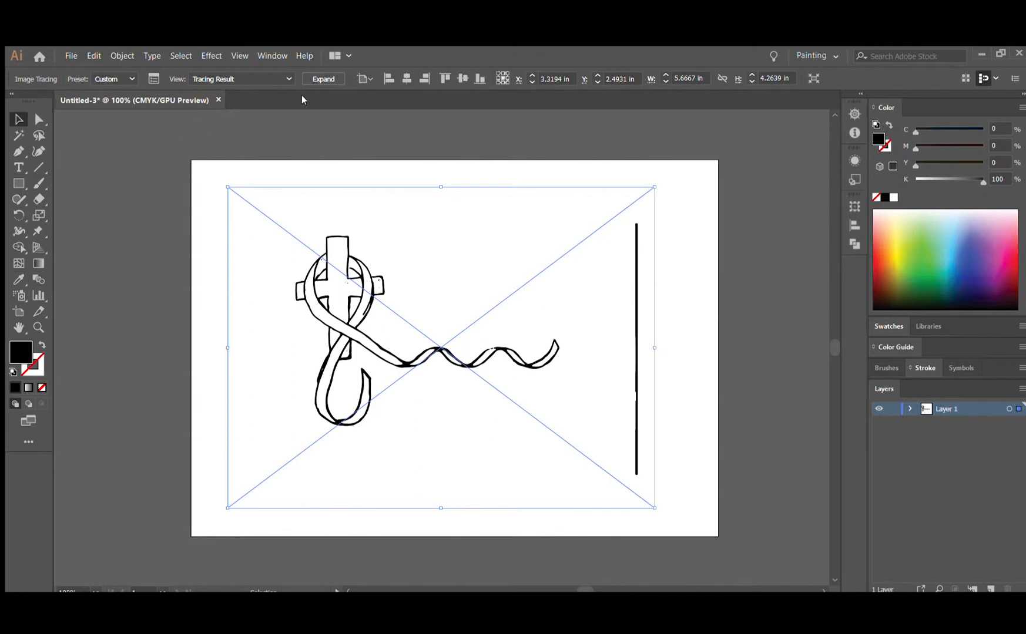
pyautogui.click(312, 79)
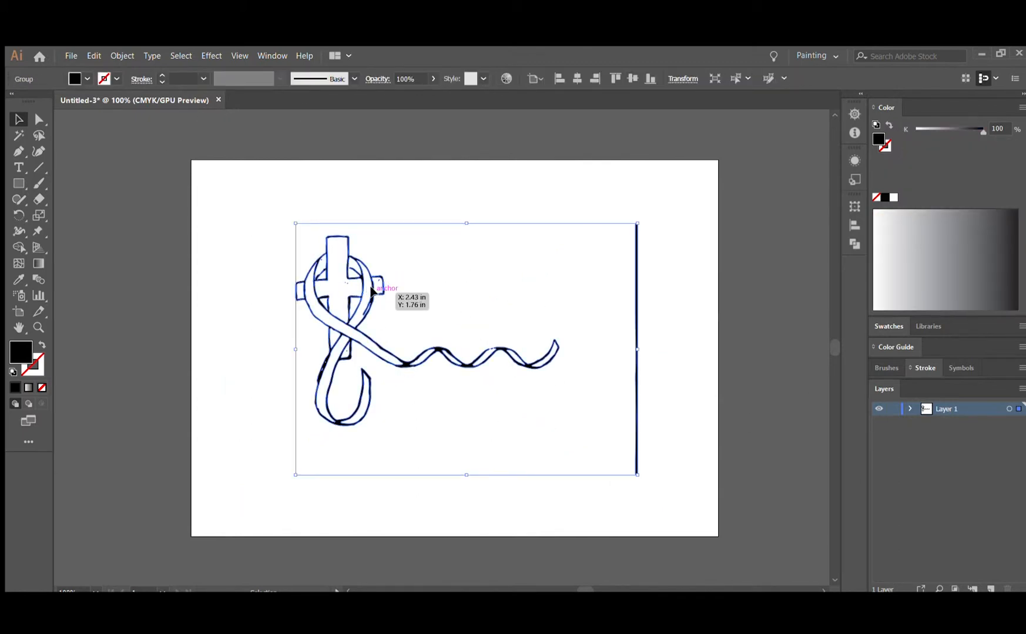
pyautogui.moveTo(372, 290); pyautogui.dragTo(324, 276)
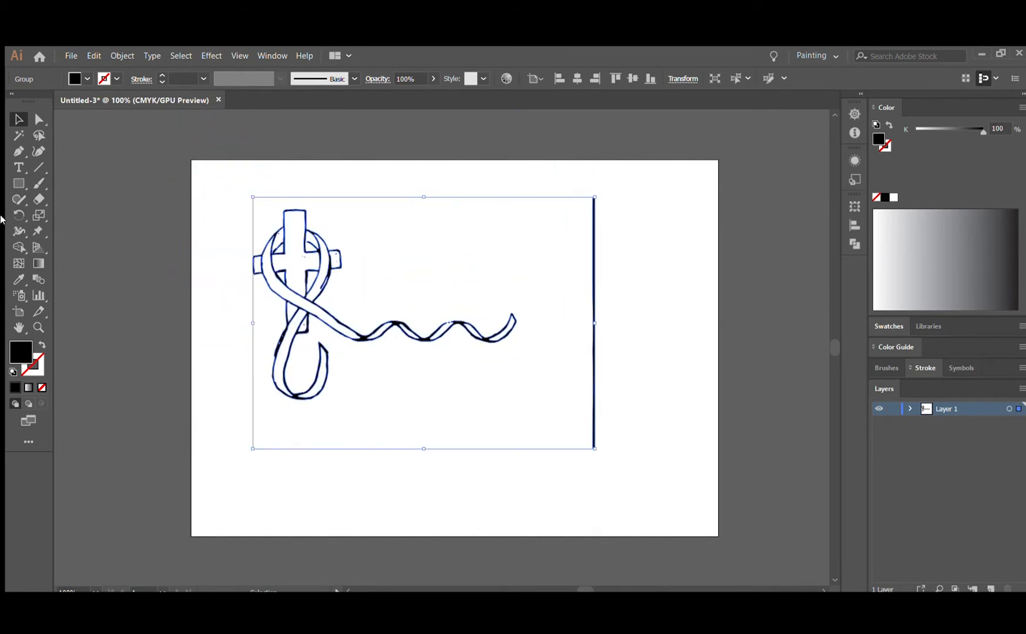
# Delete the stray vertical line beside the traced cross and ribbon.
pyautogui.click(36, 119)
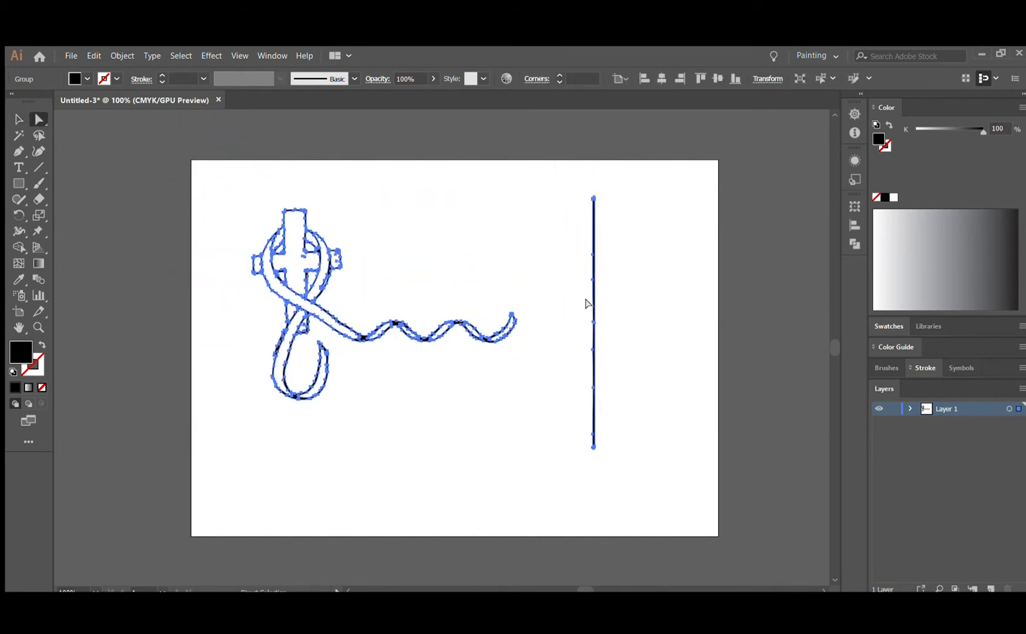
pyautogui.click(627, 304)
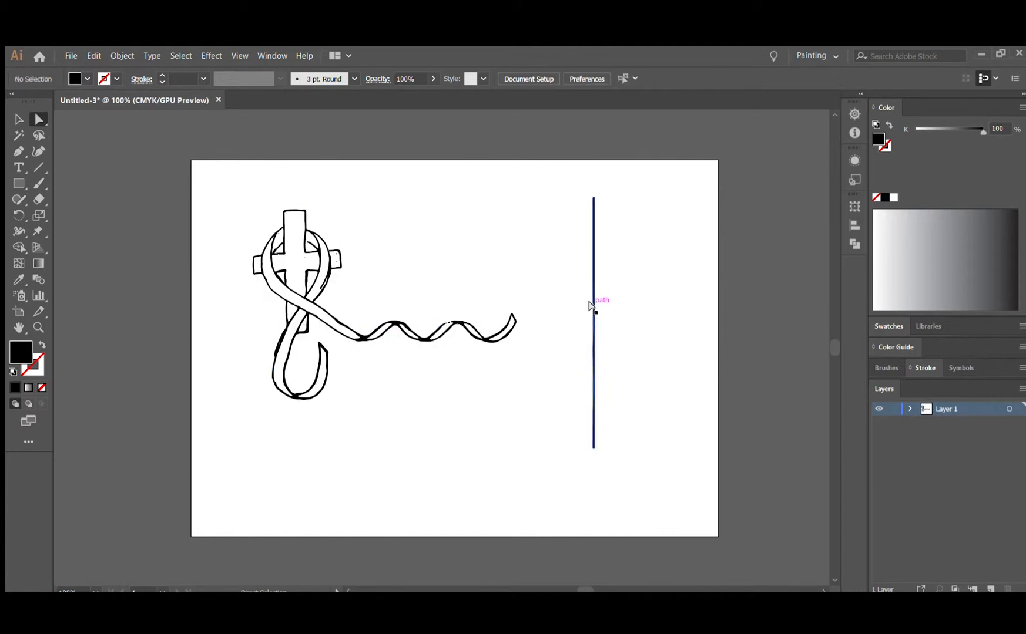
pyautogui.click(593, 305)
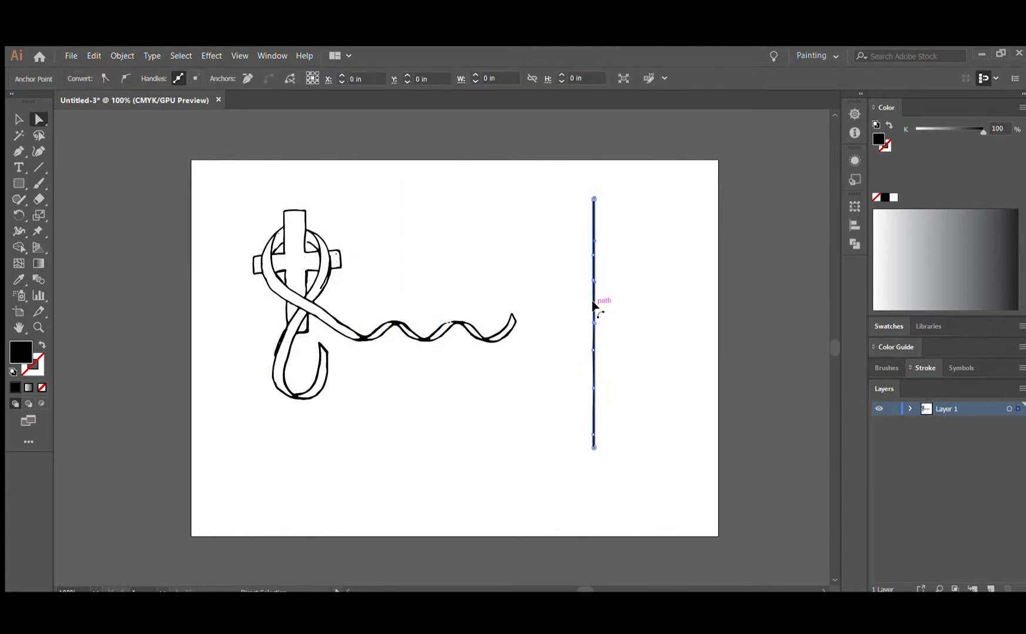
pyautogui.press('Delete')
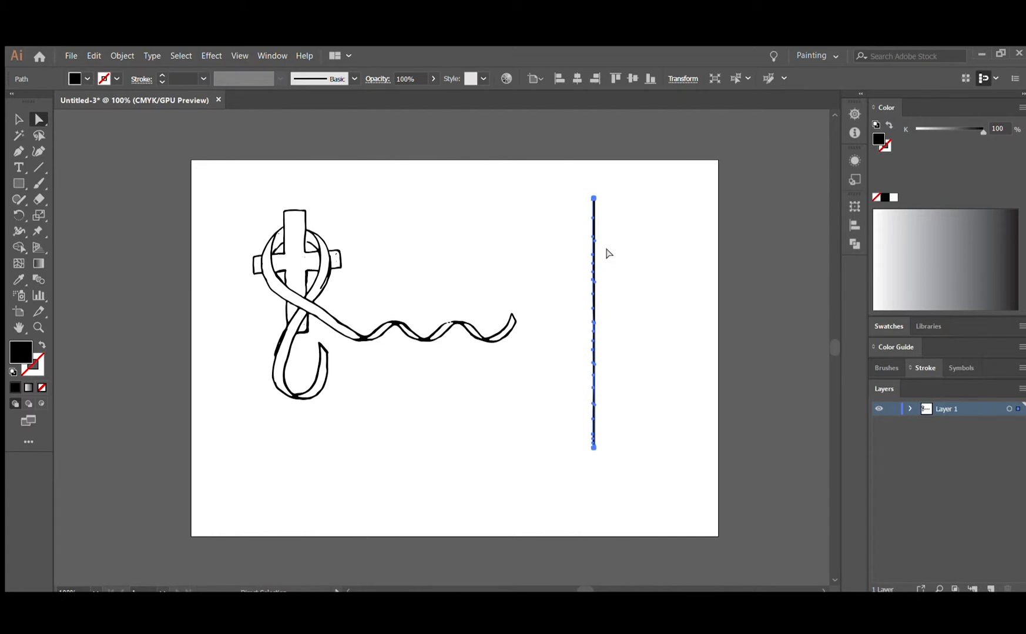
pyautogui.press('Delete')
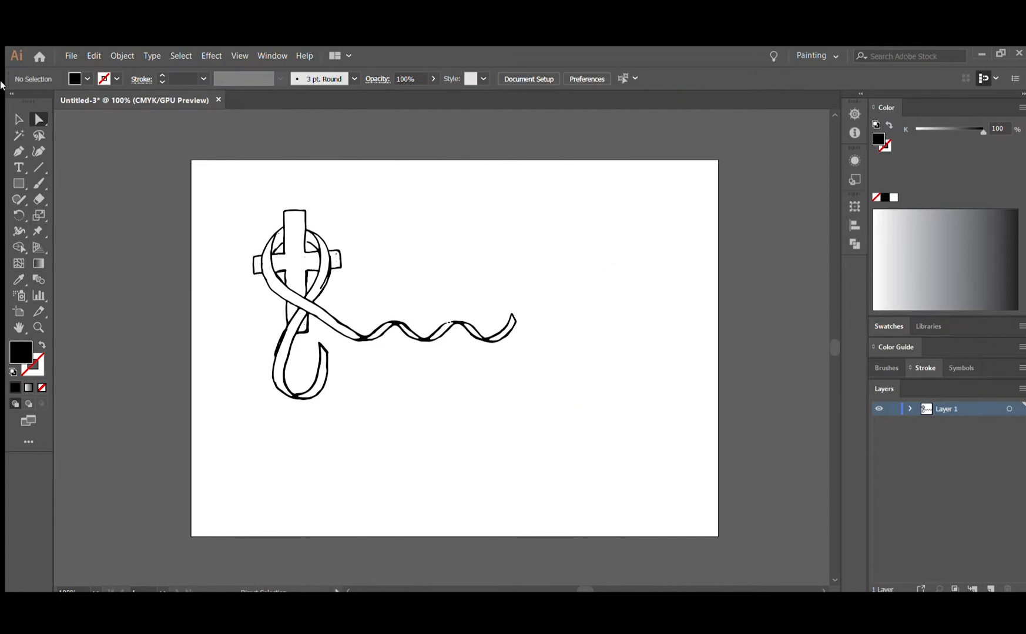
# Move the traced cross and ribbon toward the artboard's middle and enlarge it to span most of the width.
pyautogui.click(18, 120)
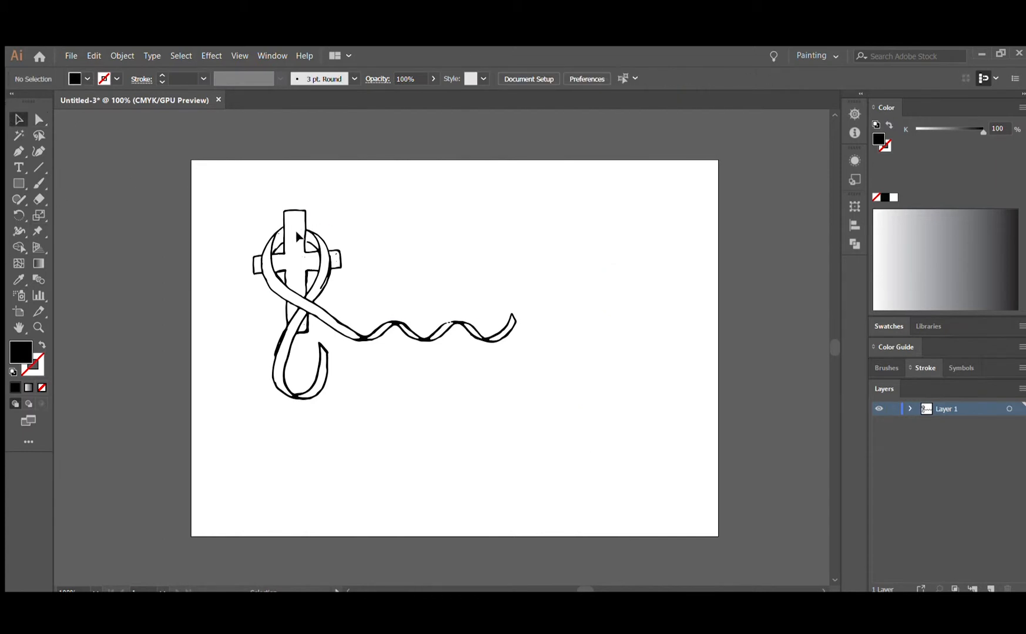
pyautogui.moveTo(297, 236); pyautogui.dragTo(320, 273)
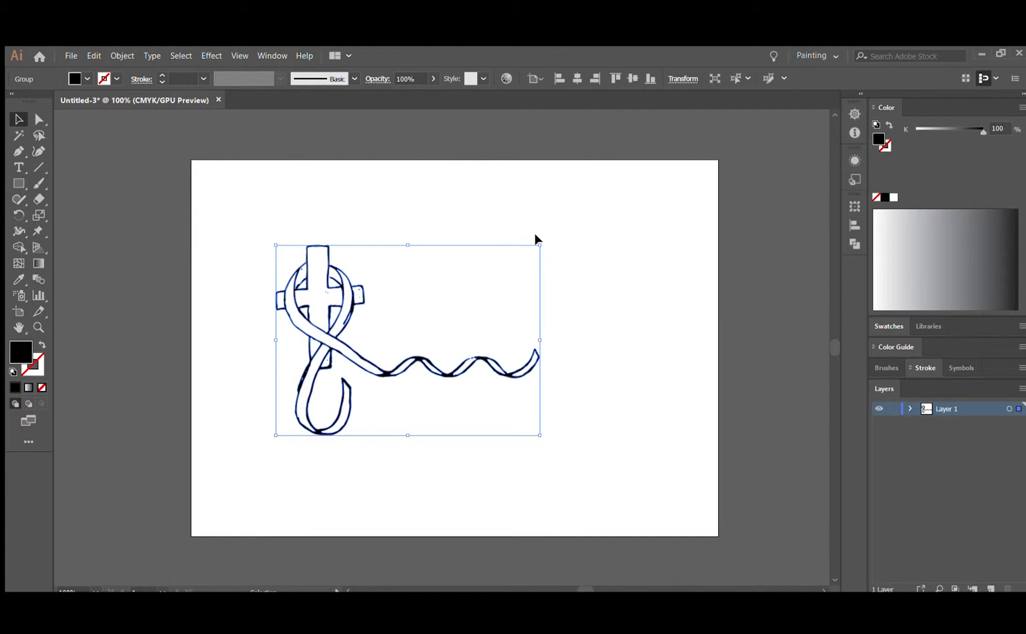
pyautogui.moveTo(540, 436); pyautogui.dragTo(635, 463)
pyautogui.click(448, 211)
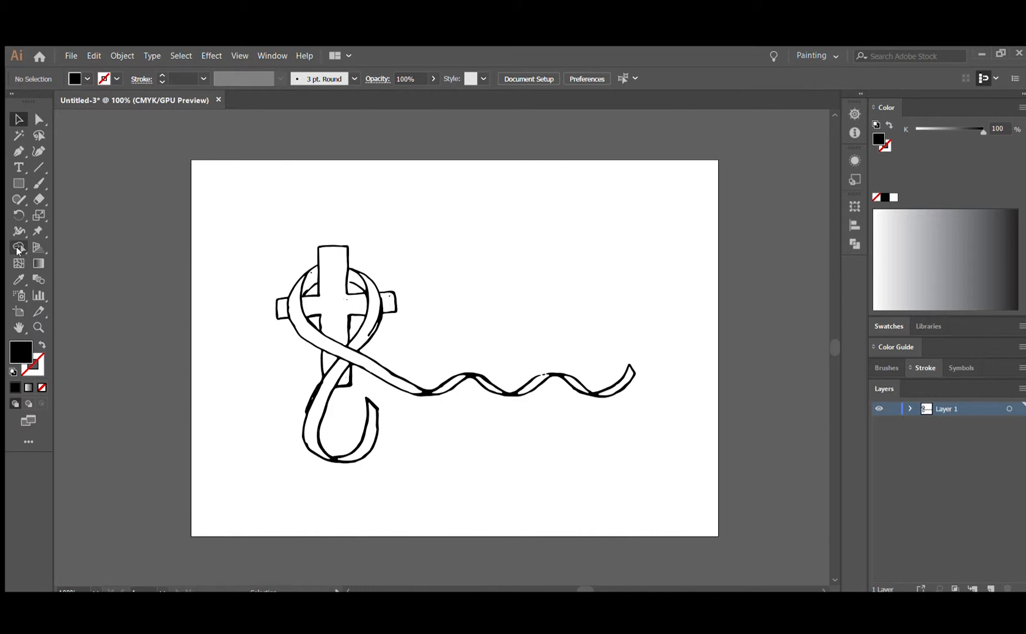
# Fill the ribbon's loop, hook and alternate wave segments with purple (C 74.55, M 98.46, Y 0.98, K 0.23) using Live Paint.
pyautogui.press('k')
pyautogui.hotkey('ctrl', 'a')
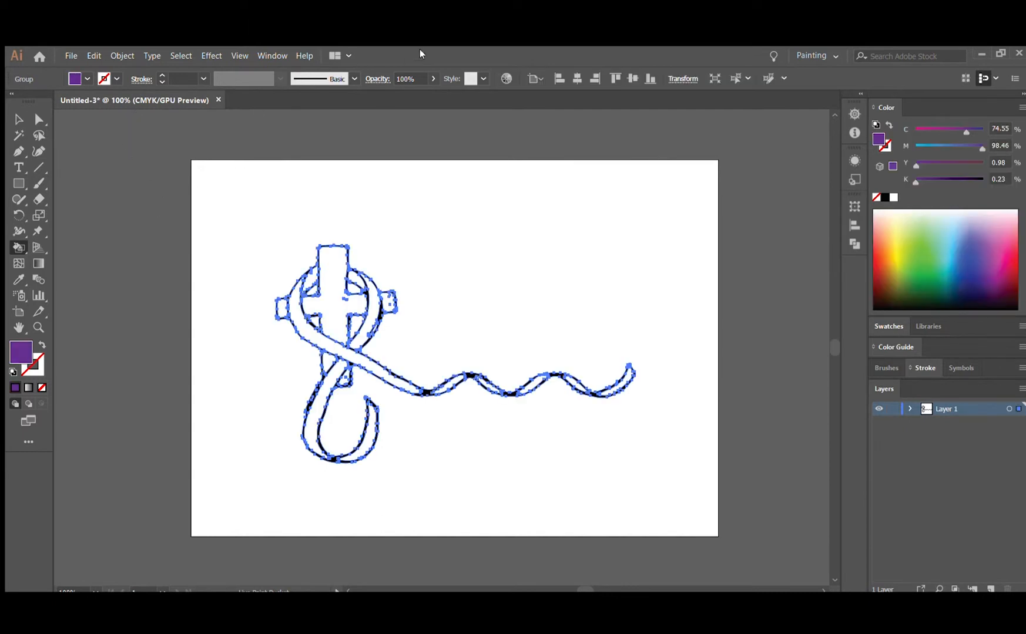
pyautogui.click(295, 317)
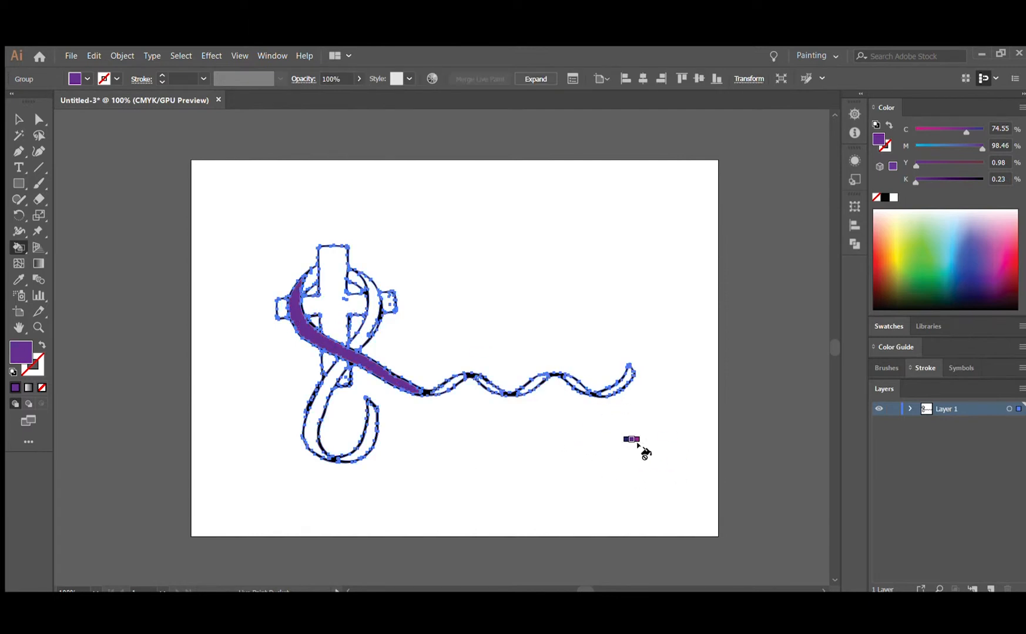
pyautogui.click(369, 311)
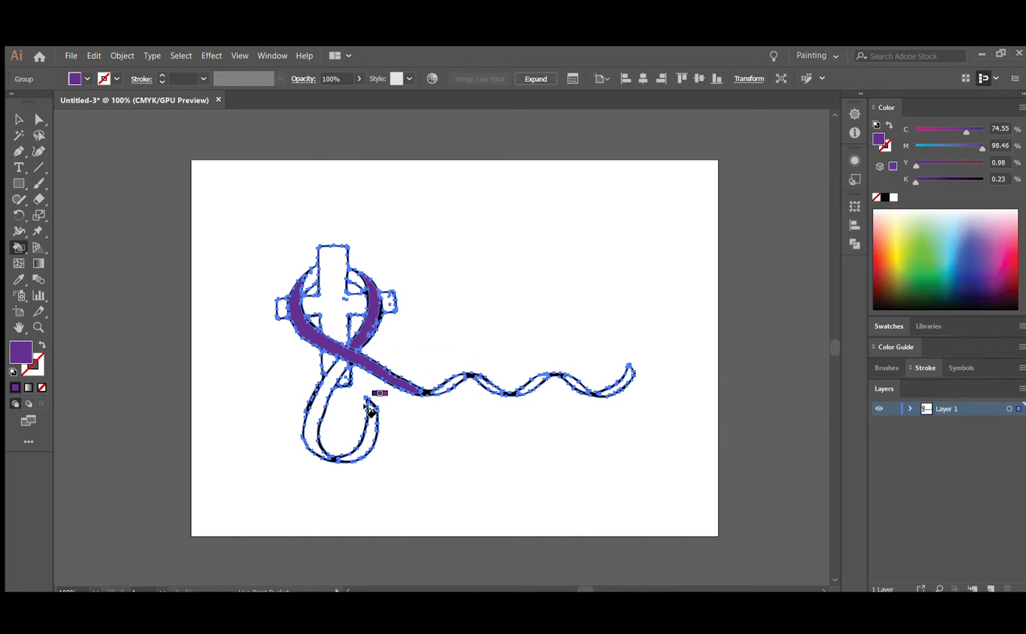
pyautogui.click(312, 405)
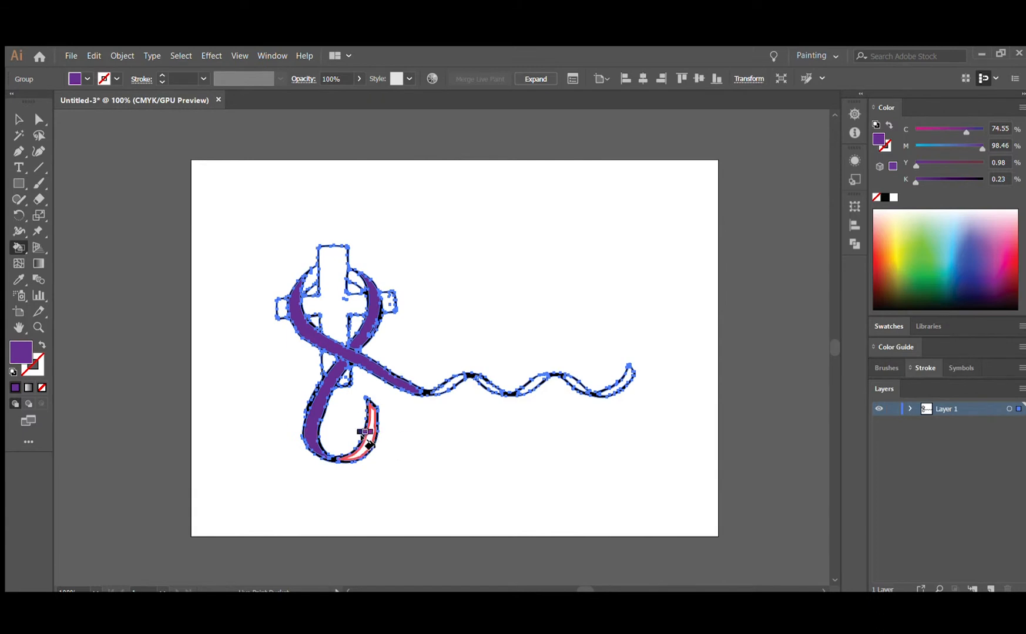
pyautogui.click(368, 440)
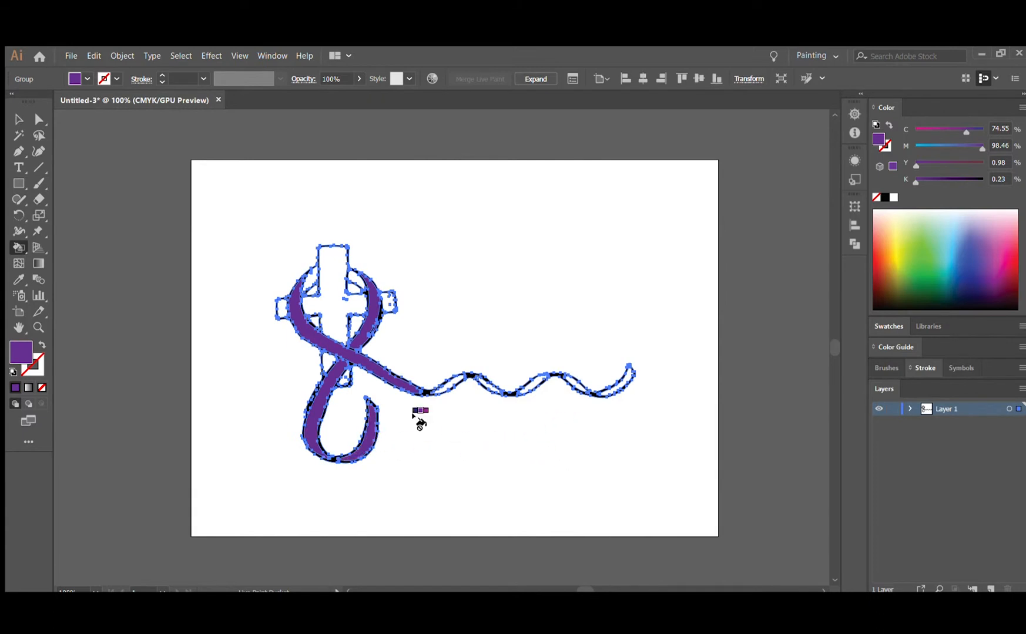
pyautogui.click(485, 381)
pyautogui.click(574, 381)
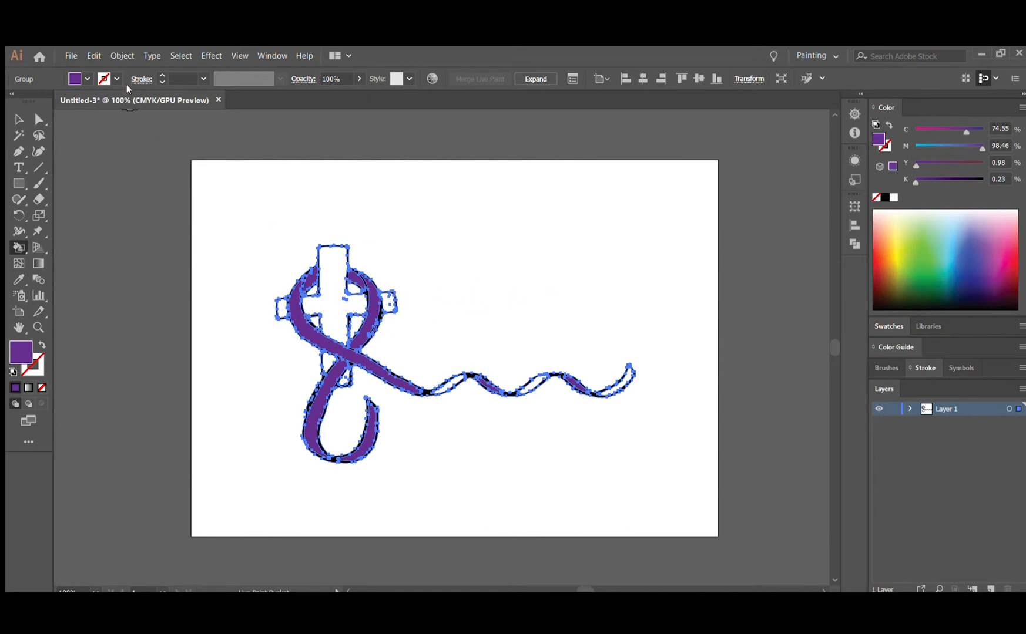
pyautogui.press('v')
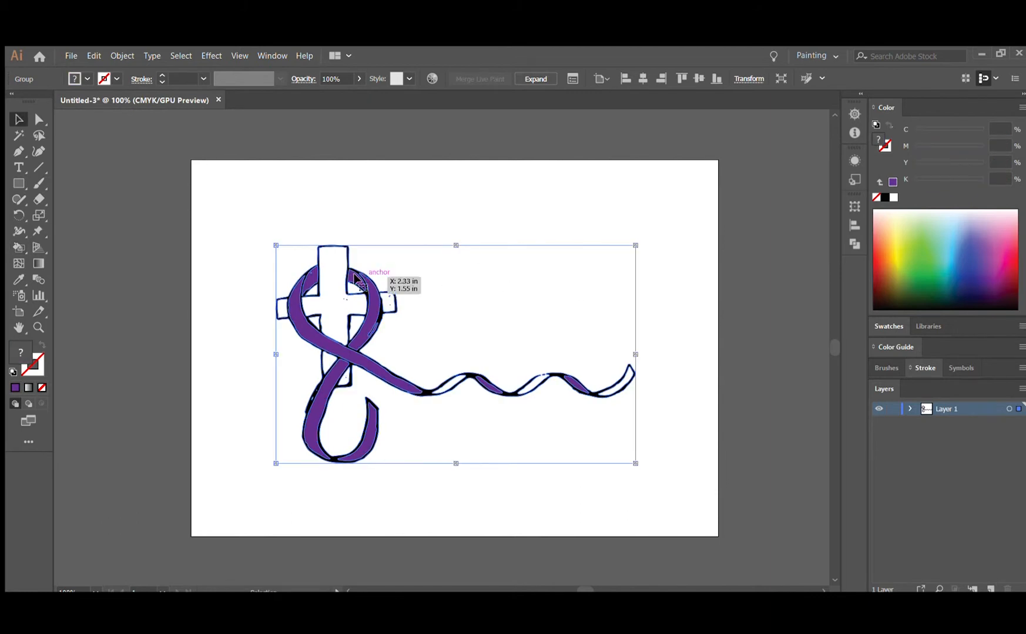
# Fill all the cross sections with orange (C 0.02, M 50.09, Y 98.61, K 0) using Live Paint.
pyautogui.click(247, 294)
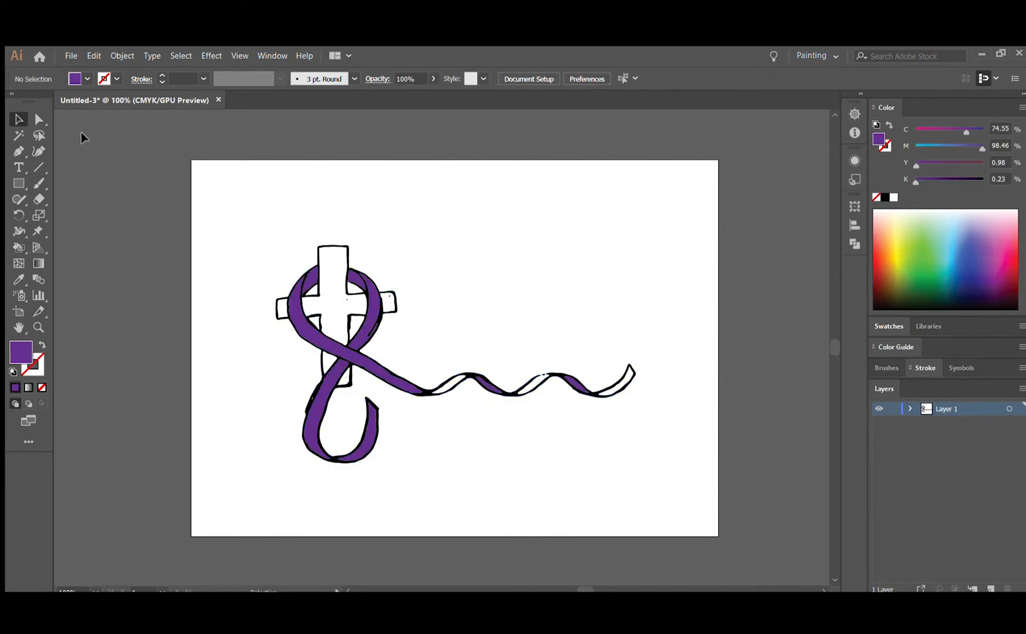
pyautogui.click(280, 305)
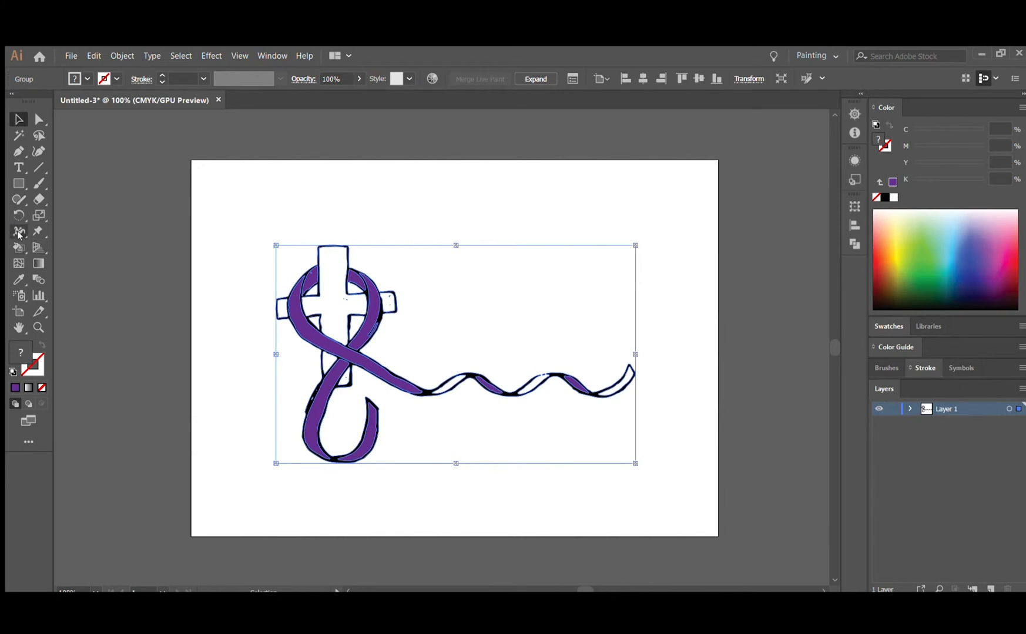
pyautogui.click(18, 246)
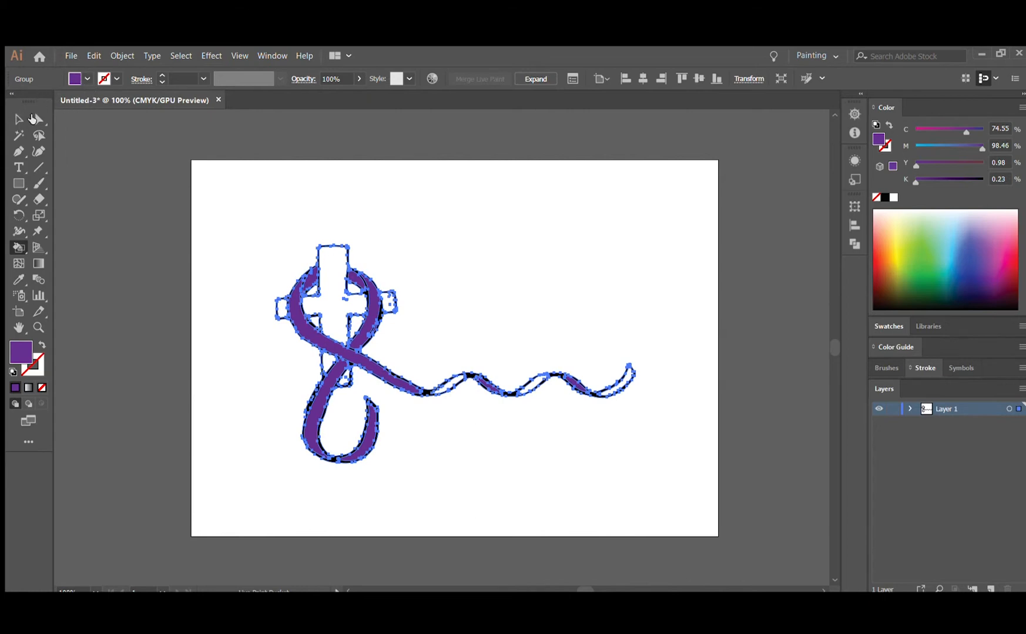
pyautogui.click(137, 100)
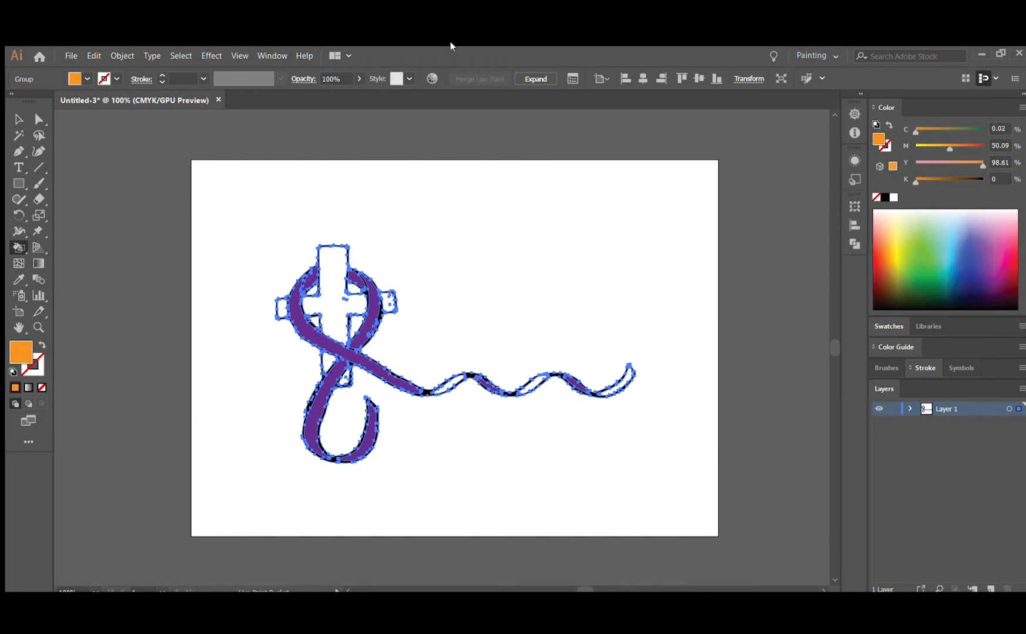
pyautogui.click(325, 289)
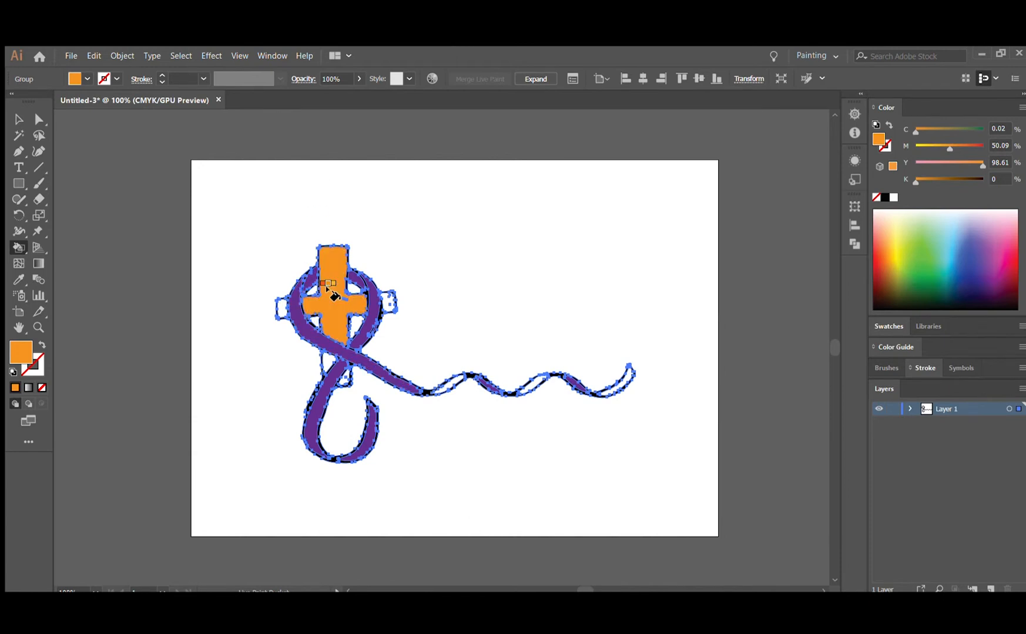
pyautogui.click(327, 361)
pyautogui.click(345, 377)
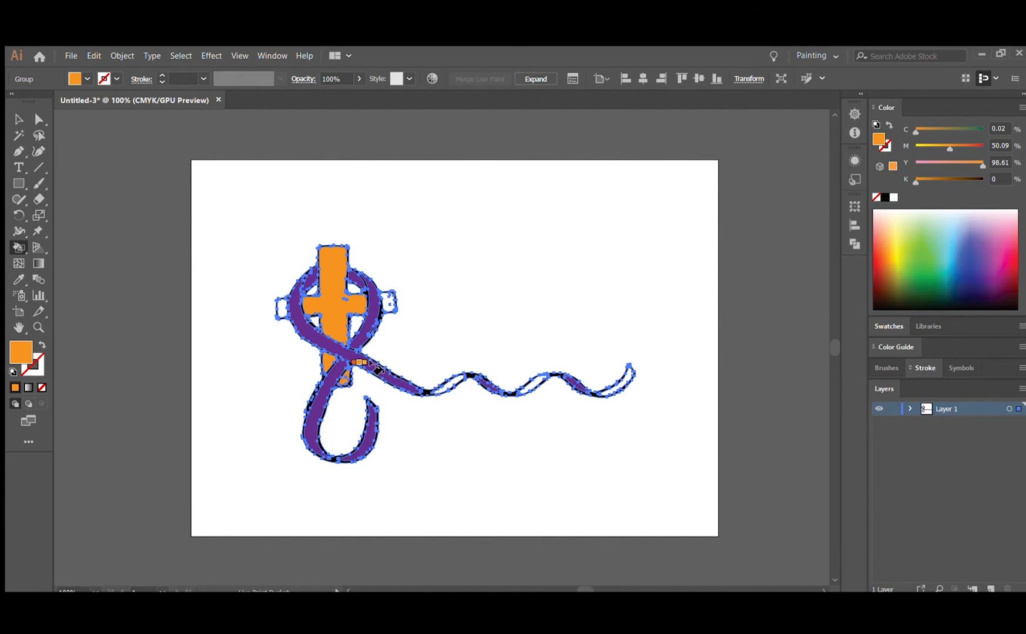
pyautogui.click(389, 303)
pyautogui.click(281, 305)
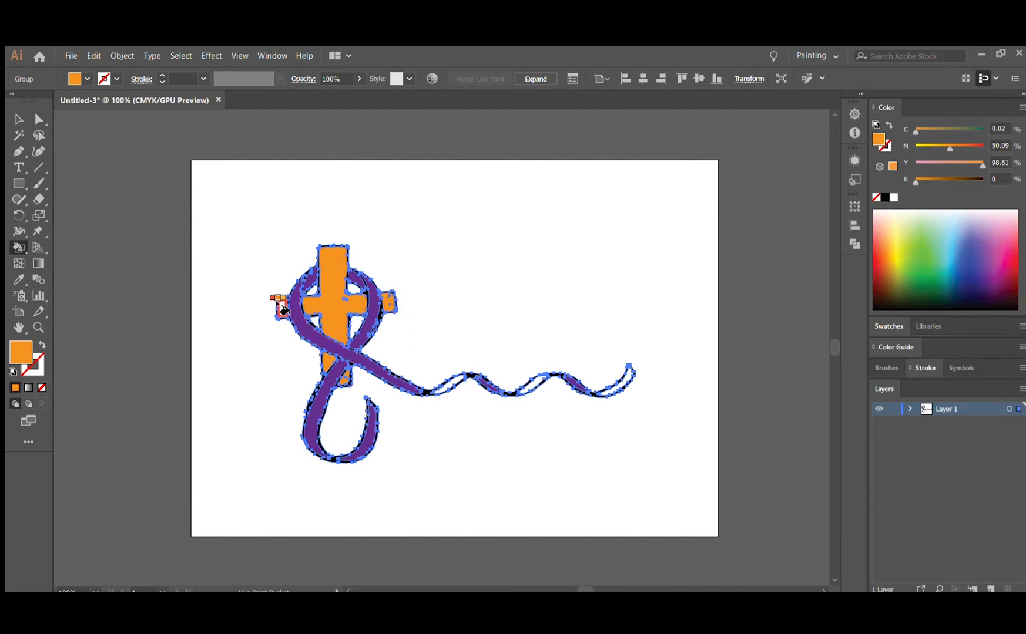
# Fill the ribbon's unpainted wave segments and its curled hook end with the same orange, and deselect the artwork.
pyautogui.click(447, 383)
pyautogui.click(532, 377)
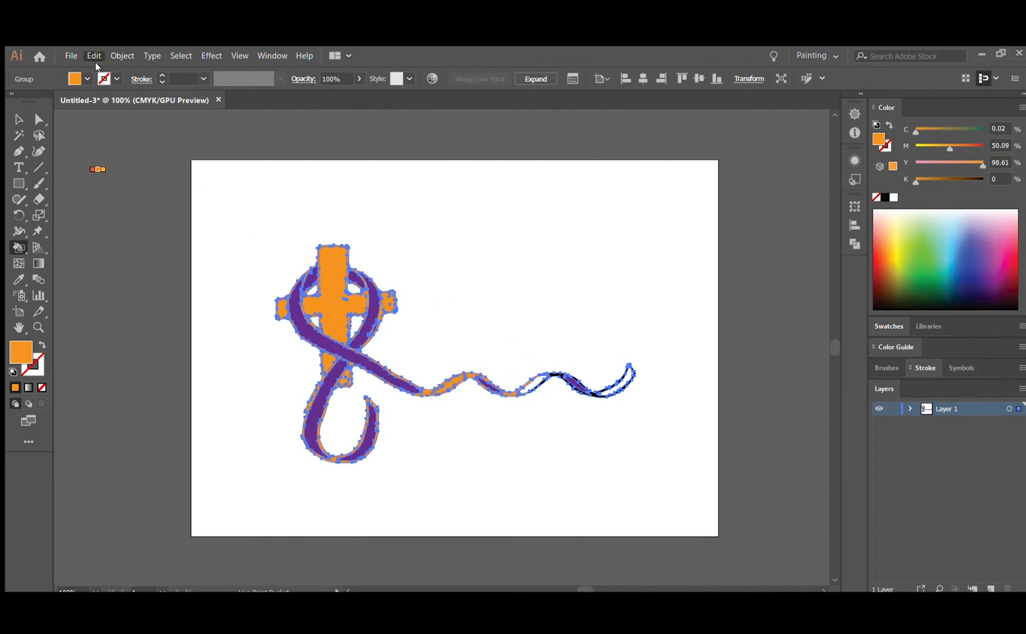
pyautogui.click(531, 386)
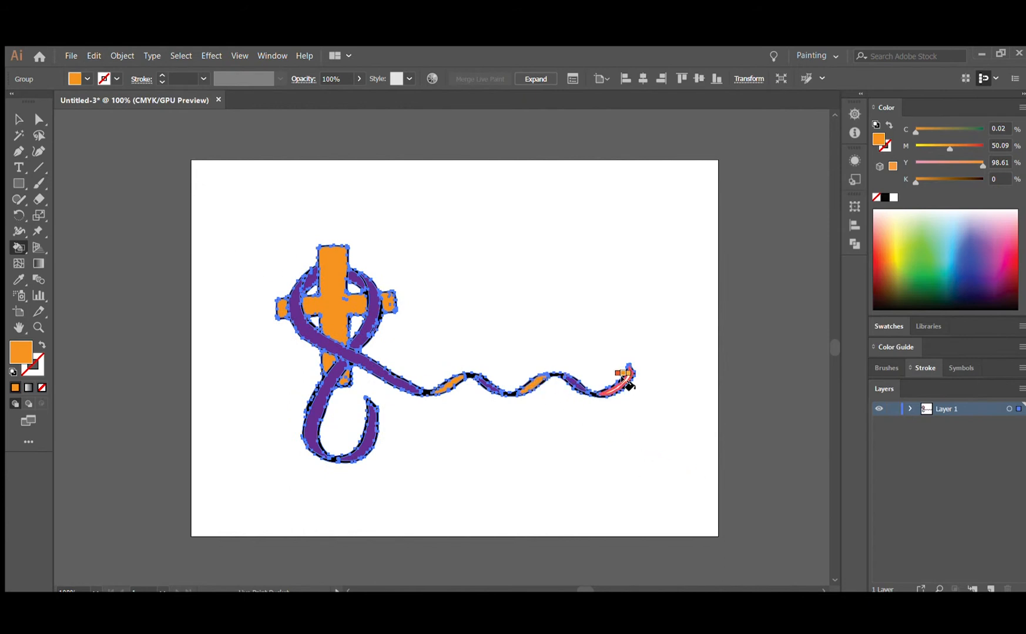
pyautogui.click(626, 382)
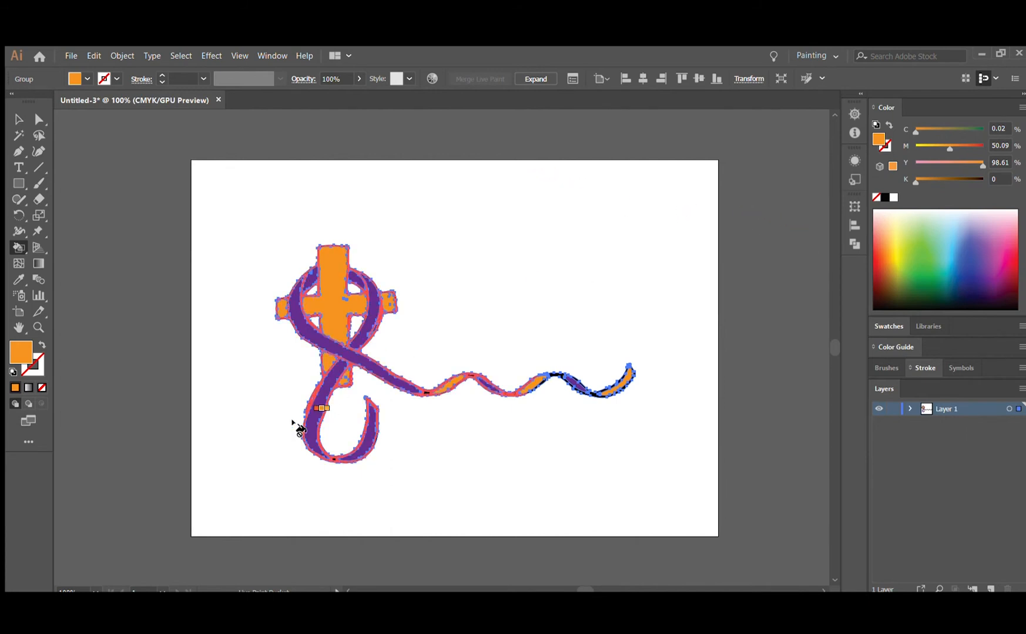
pyautogui.click(371, 433)
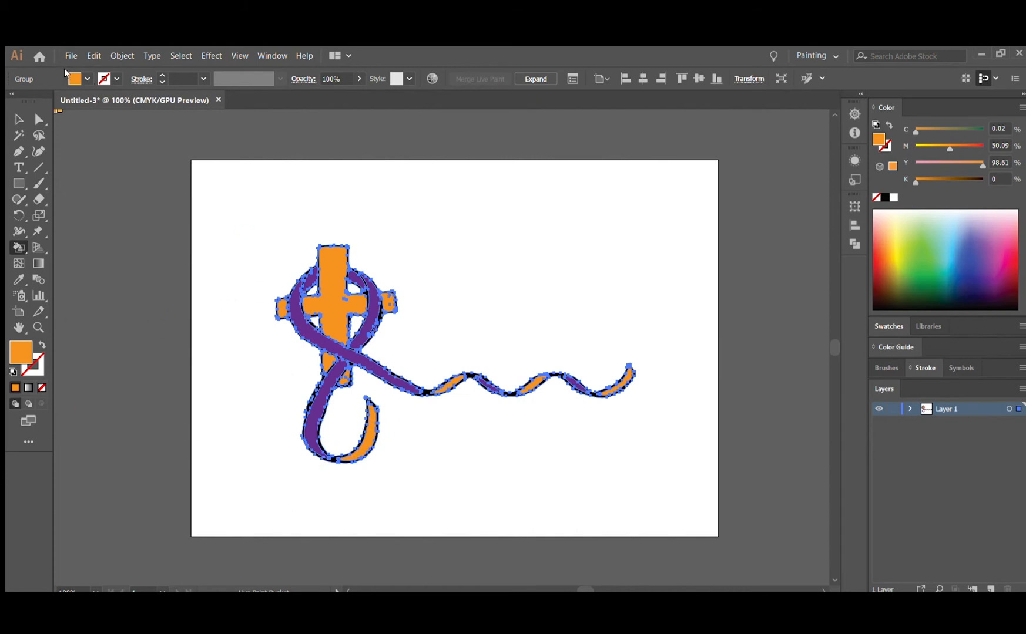
pyautogui.click(18, 119)
pyautogui.click(386, 225)
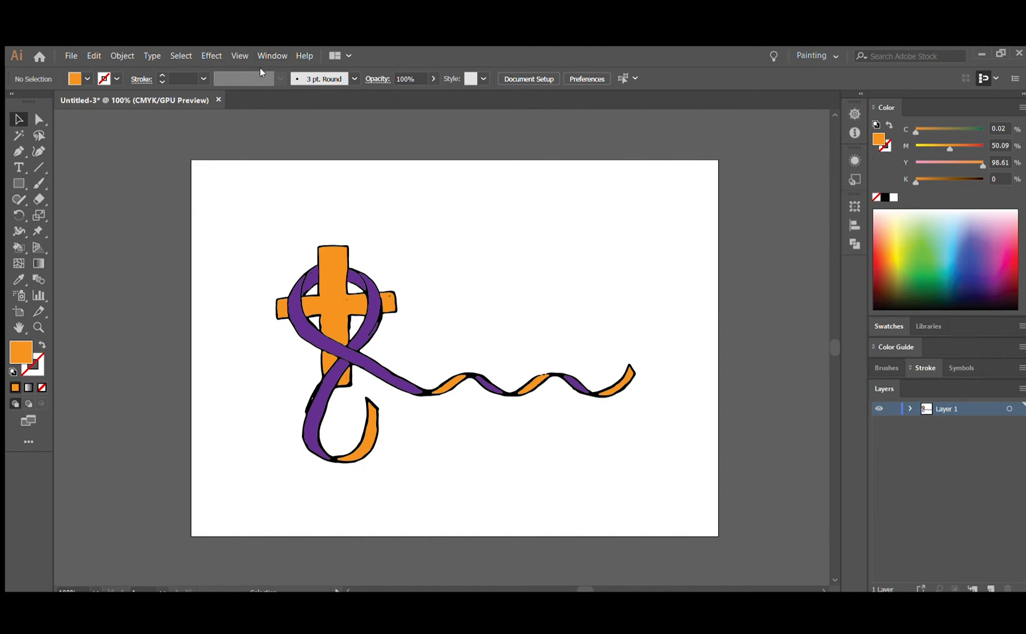
# Add the point text "GOD'S" in black above the cross.
pyautogui.press('t')
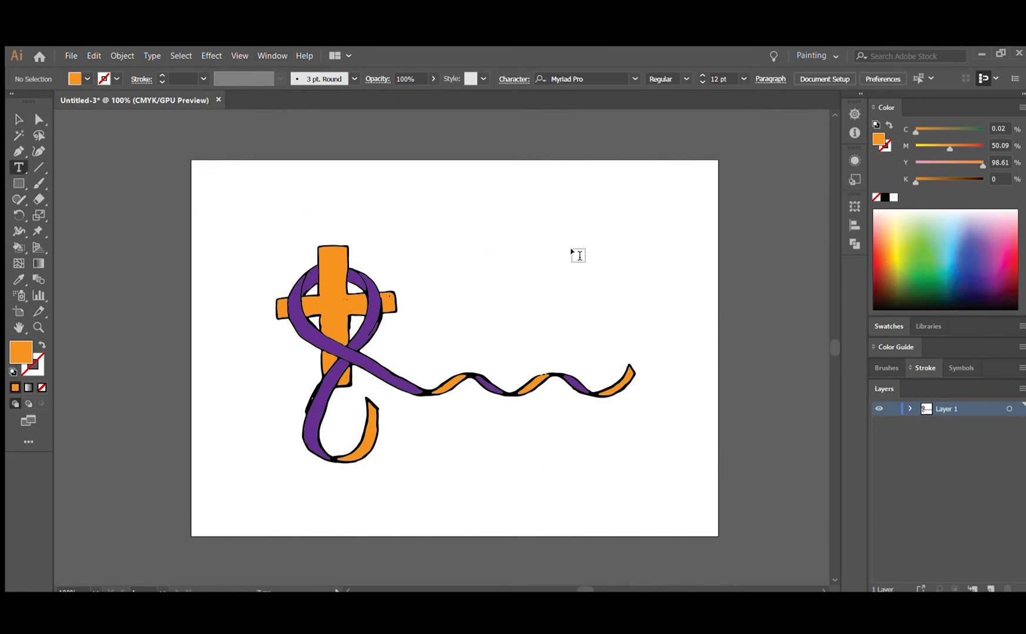
pyautogui.click(287, 195)
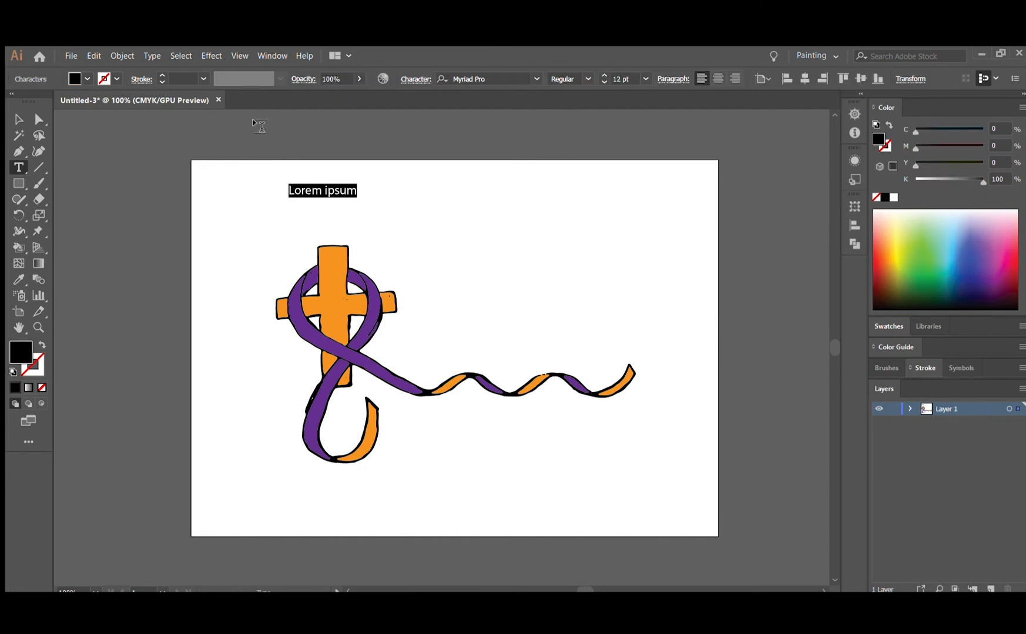
pyautogui.write("GOD'S")
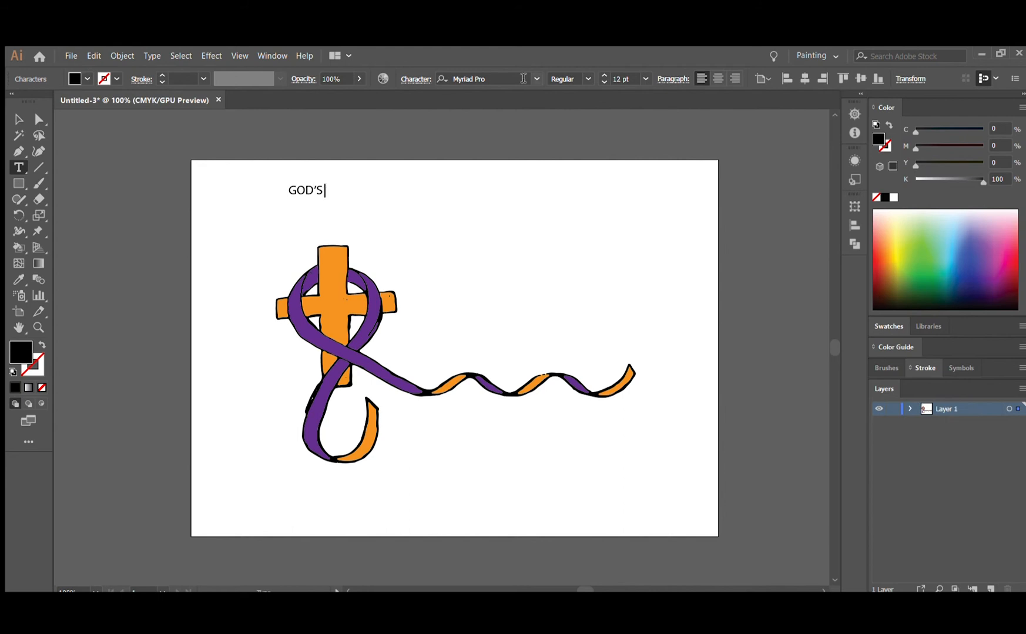
pyautogui.click(17, 117)
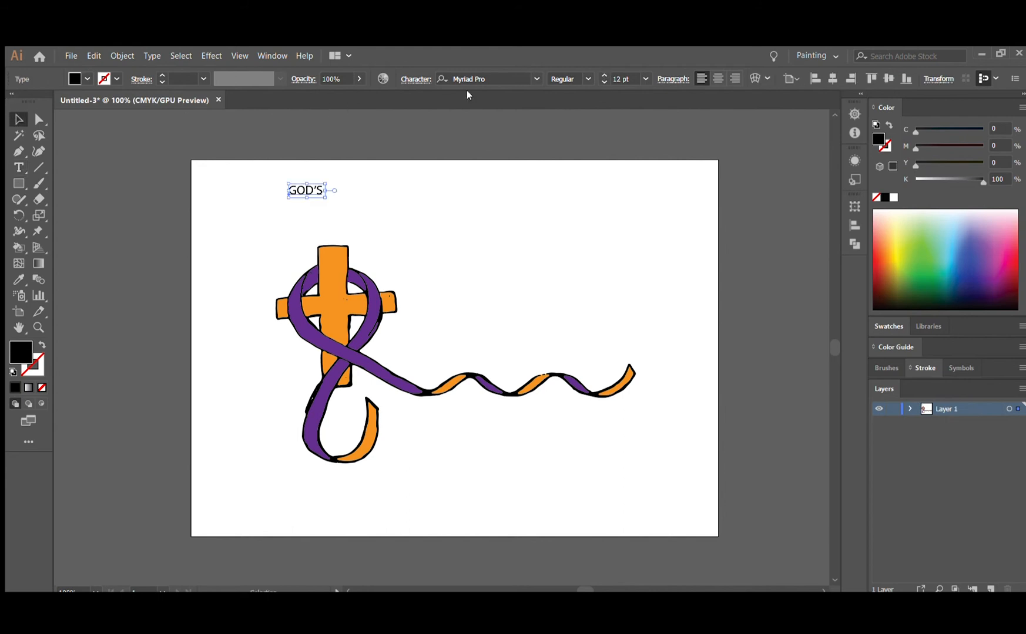
# Set the "GOD'S" text in Franklin Gothic Demi Cond, stretch it to 77.11 pt across most of the artboard, and position it above the cross.
pyautogui.click(529, 78)
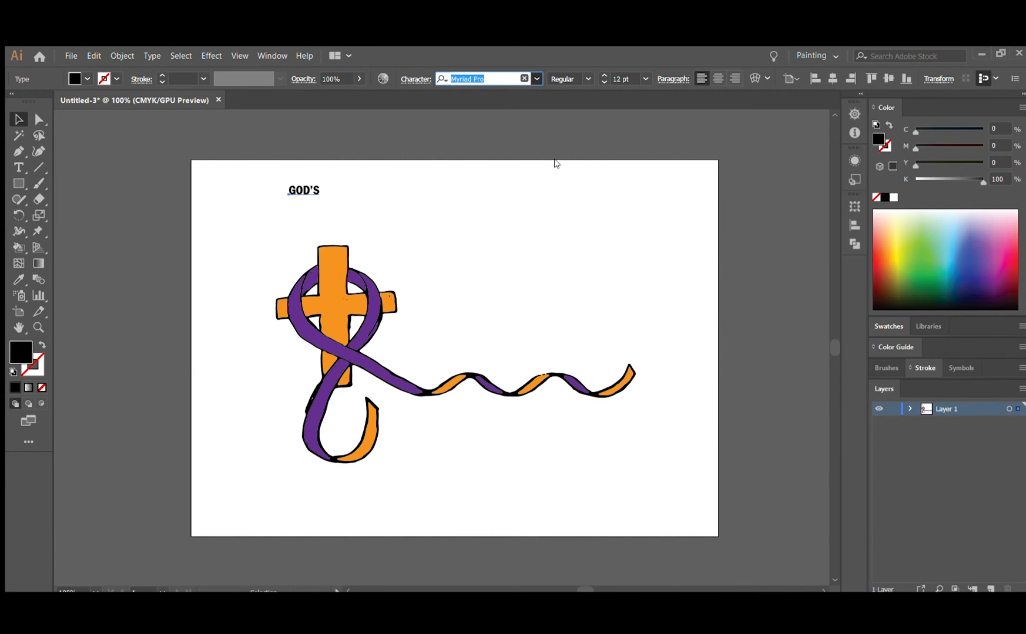
pyautogui.press('Return')
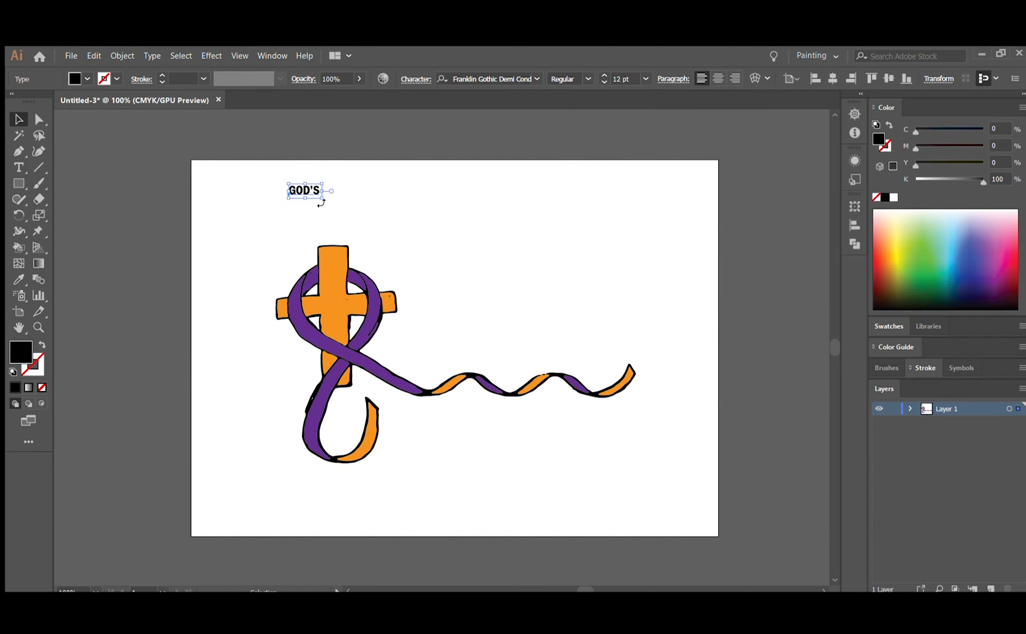
pyautogui.moveTo(323, 200); pyautogui.dragTo(669, 276)
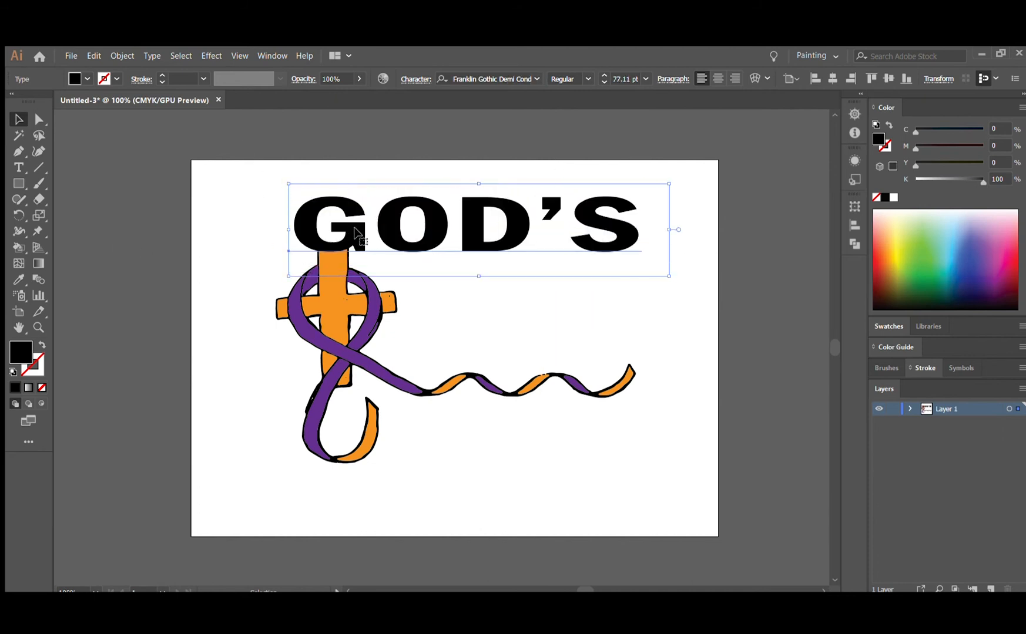
pyautogui.moveTo(350, 228); pyautogui.dragTo(317, 214)
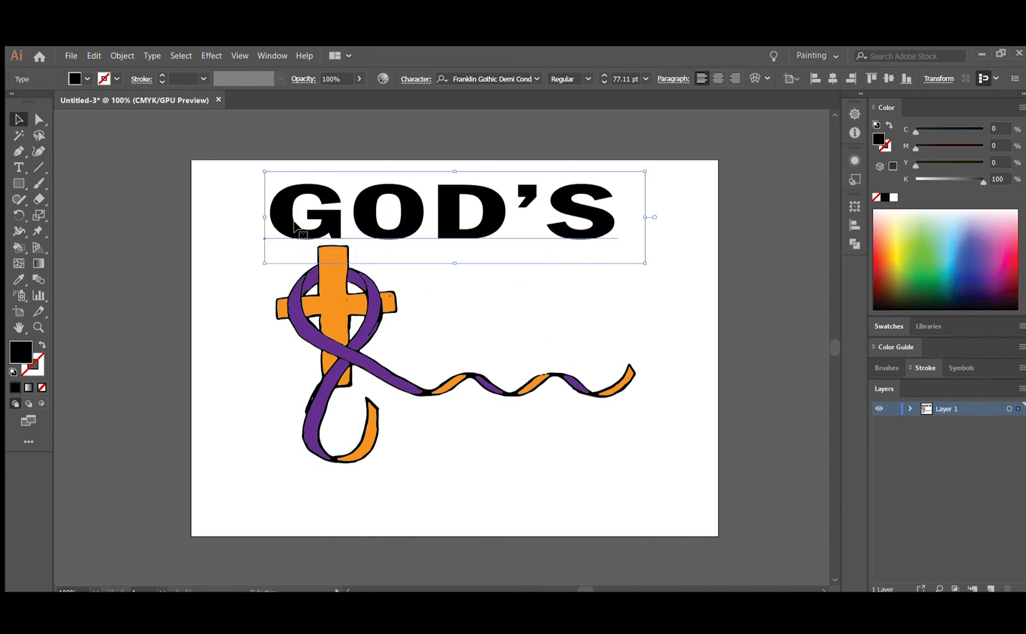
# Duplicate the "GOD'S" text below the ribbon and change the copy's wording to "SURVIVORS".
pyautogui.hotkey('ctrl', 'c')
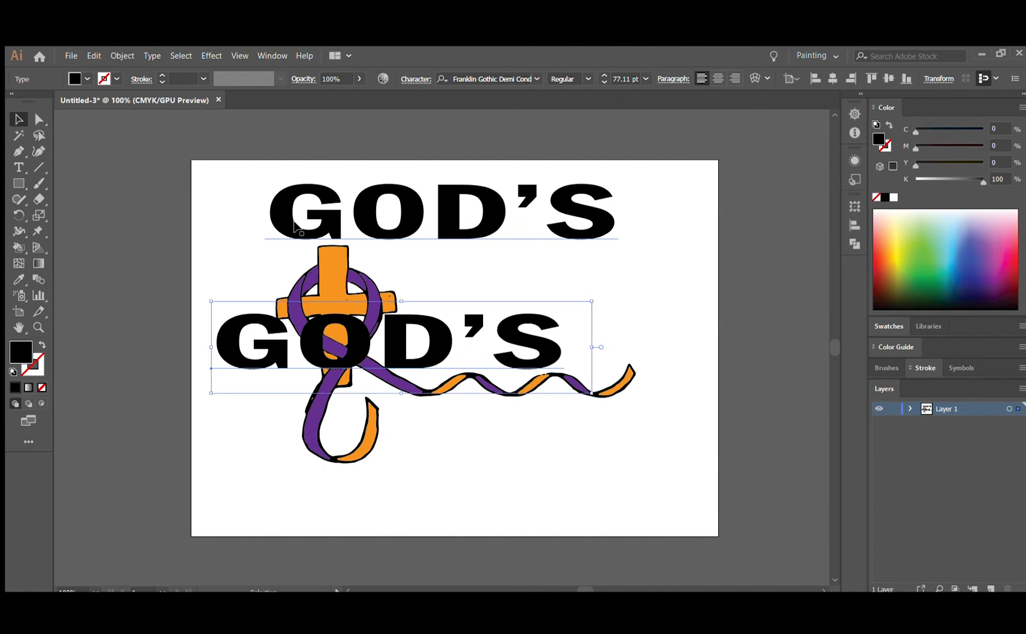
pyautogui.moveTo(405, 342); pyautogui.dragTo(445, 494)
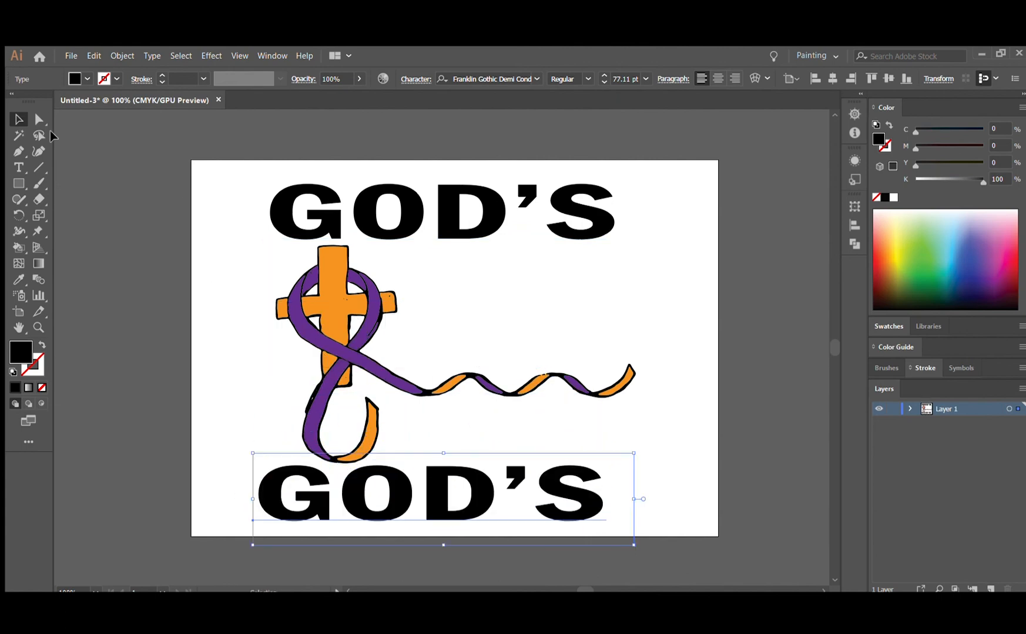
pyautogui.click(18, 168)
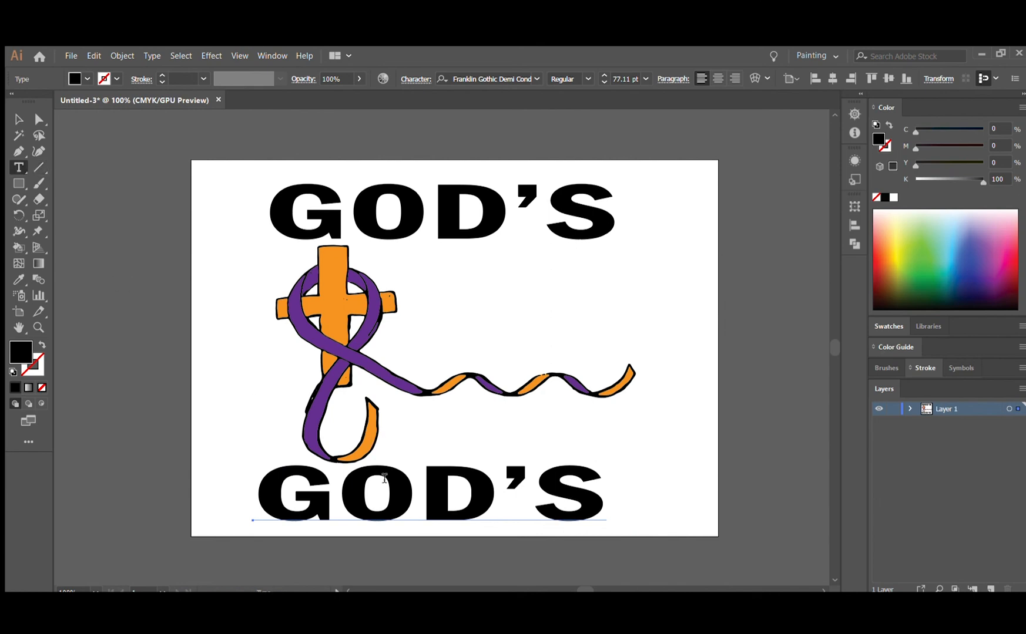
pyautogui.doubleClick(402, 487)
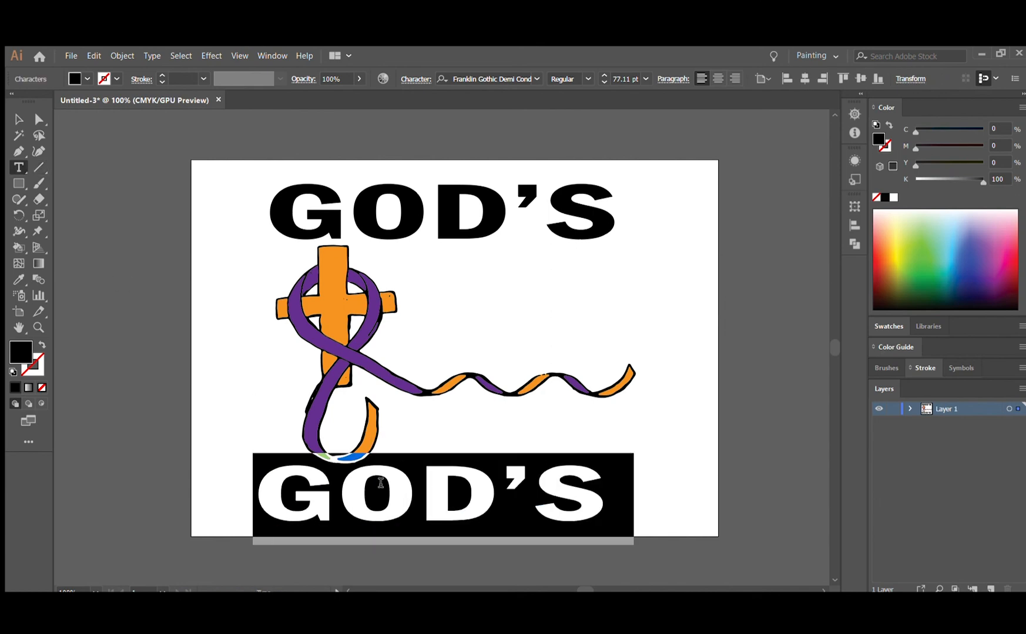
pyautogui.write('SURVIVORS')
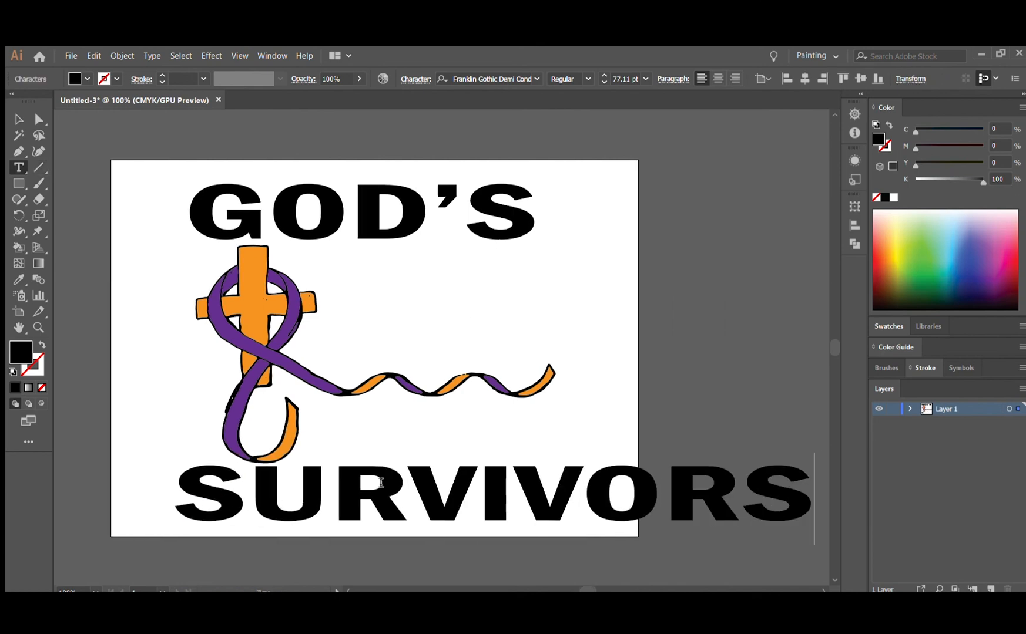
pyautogui.press('Escape')
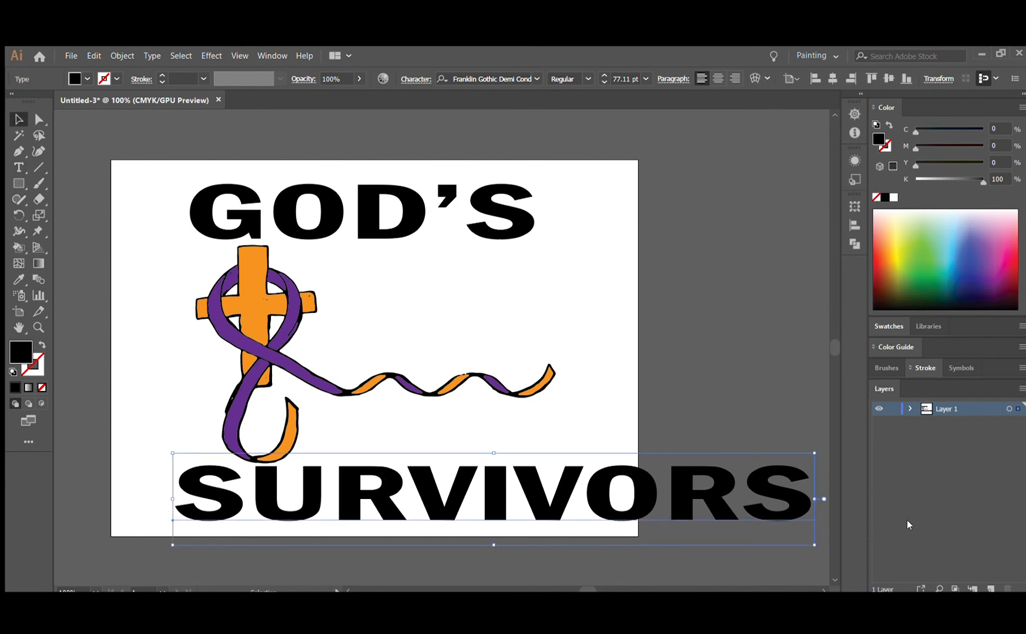
# Narrow the "SURVIVORS" text to fit inside the artboard and shift "GOD'S" slightly up and left to align their left edges.
pyautogui.moveTo(817, 500); pyautogui.dragTo(609, 500)
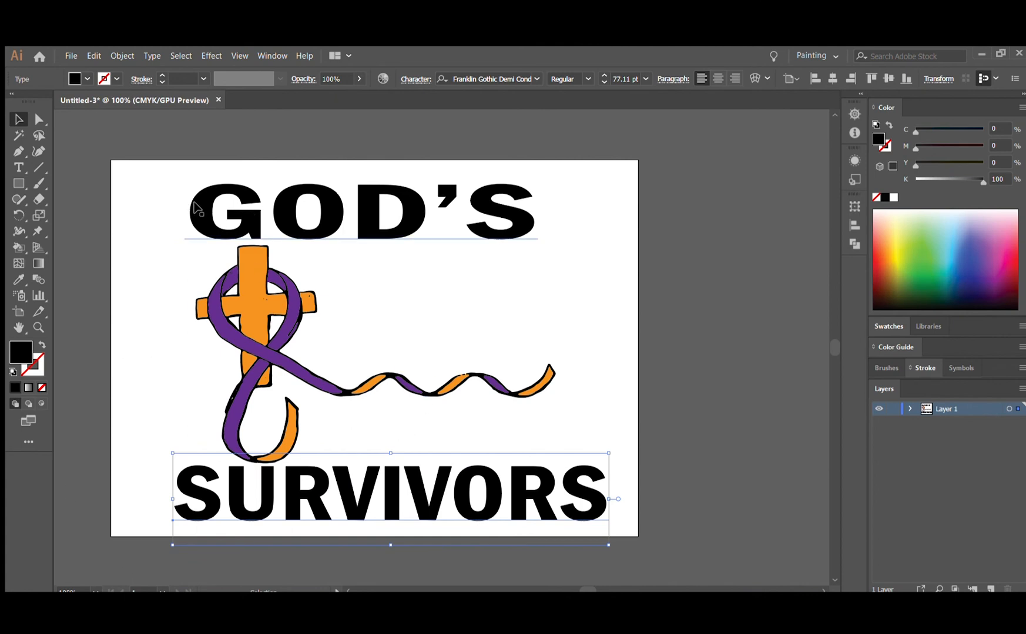
pyautogui.moveTo(191, 202); pyautogui.dragTo(177, 195)
pyautogui.click(662, 359)
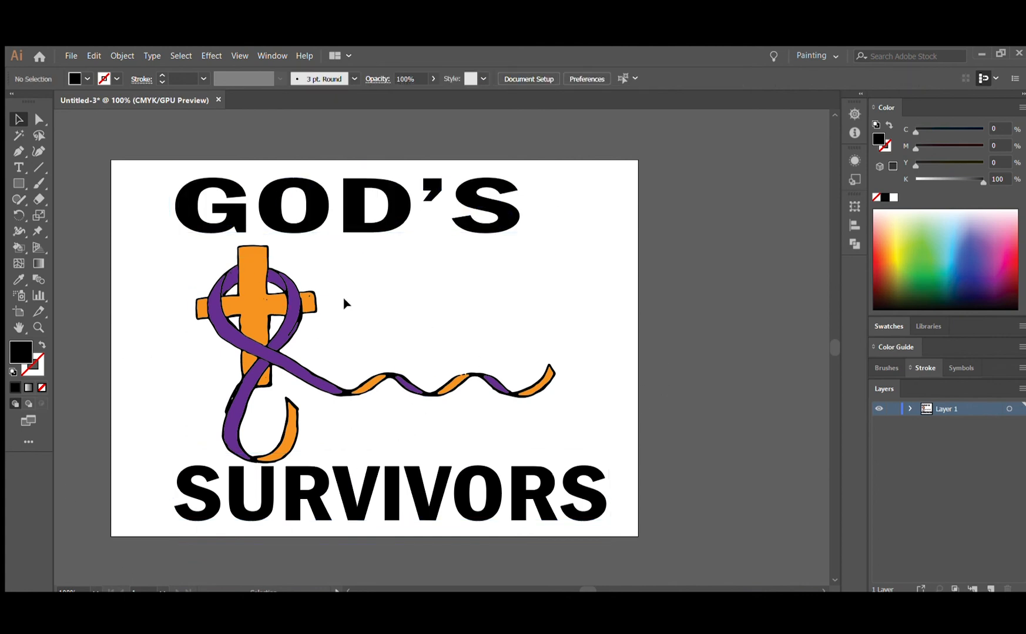